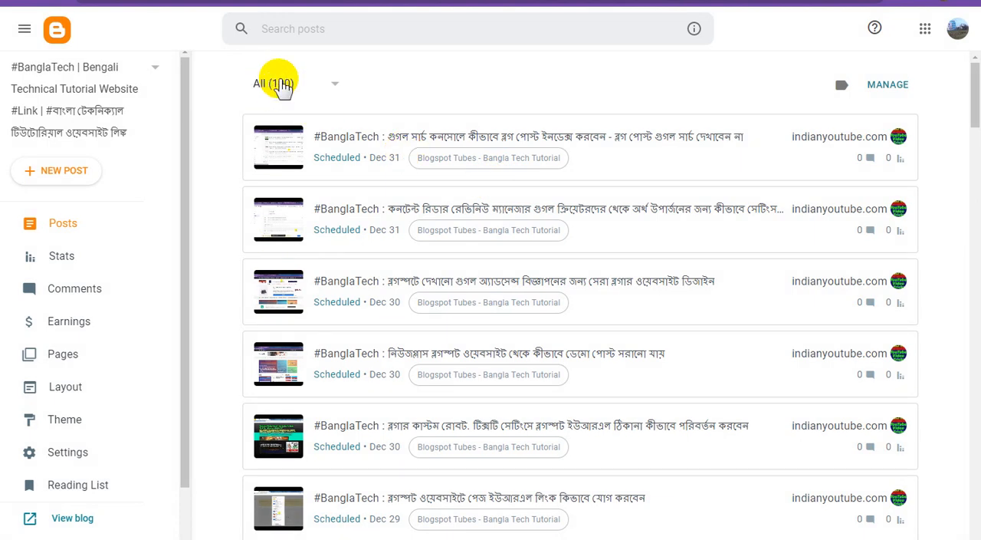
# Step: Filter the Blogger posts to Published, mark the Bengali Technical Tutorial Website welcome post at the list's end, and copy its view link
pyautogui.click(295, 85)
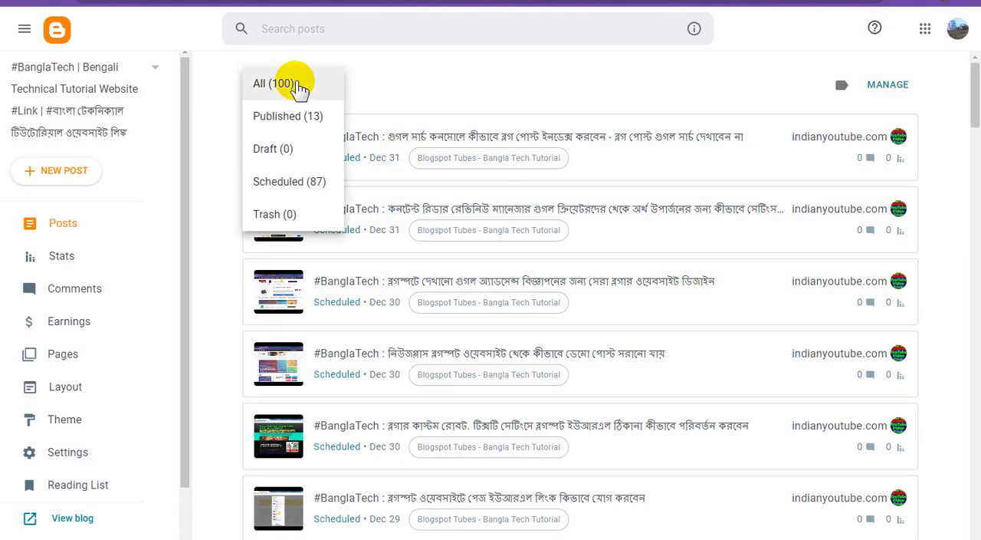
pyautogui.click(305, 128)
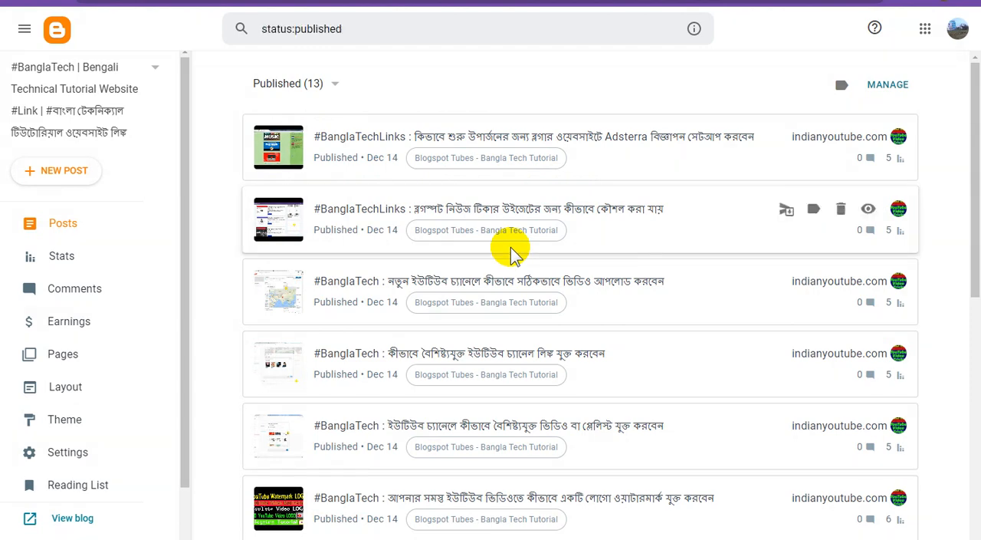
pyautogui.scroll(-7, 552, 317)
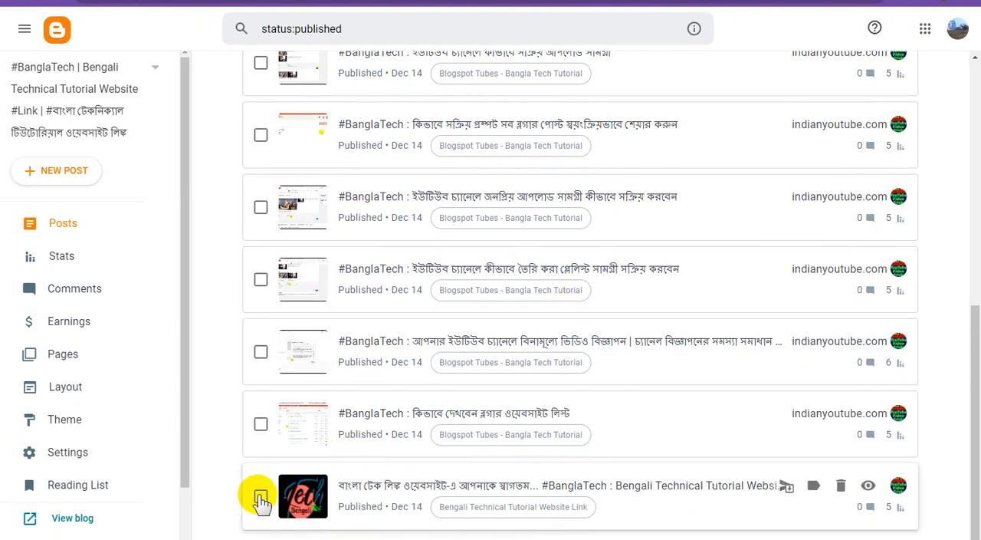
pyautogui.click(323, 491)
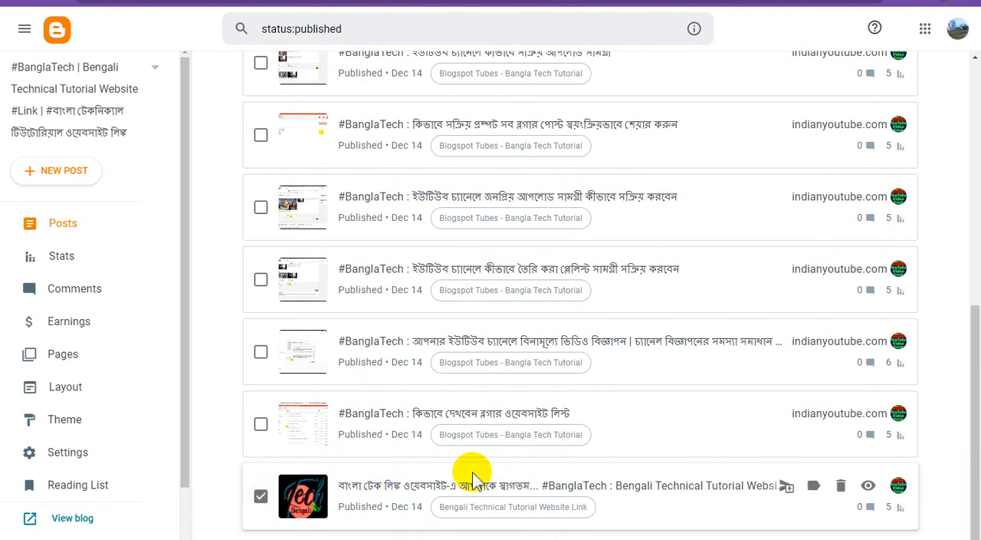
pyautogui.rightClick(867, 488)
pyautogui.click(879, 430)
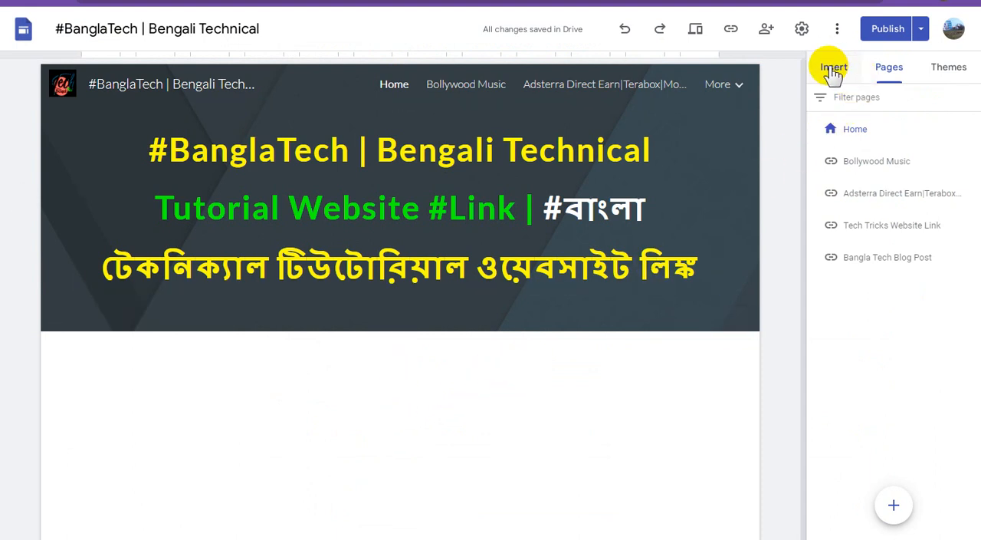
# Step: In Google Sites, embed banglatechlinks.blogspot.com/2023/12/banglatech-bengali-technical-tutorial.html on the Home page as a Preview
pyautogui.click(833, 70)
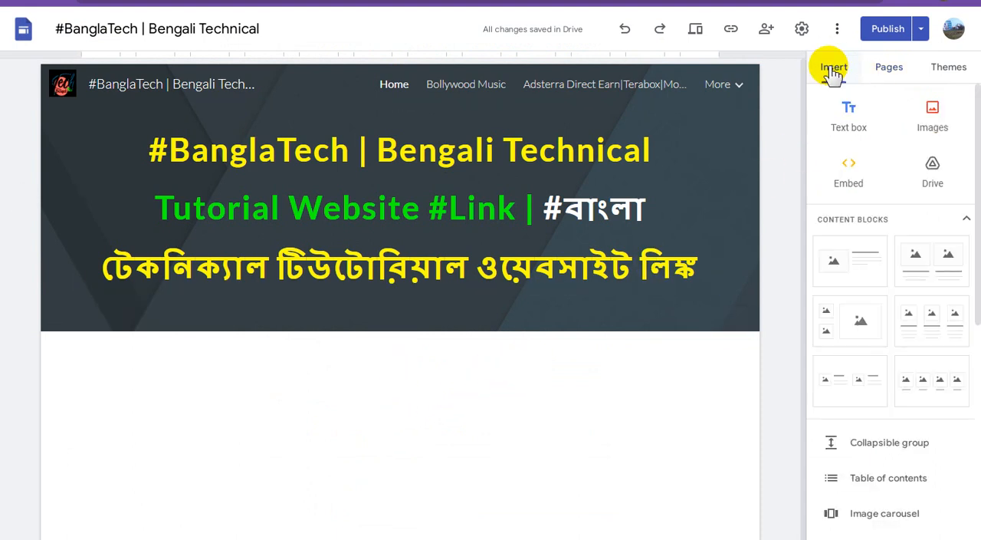
pyautogui.click(849, 173)
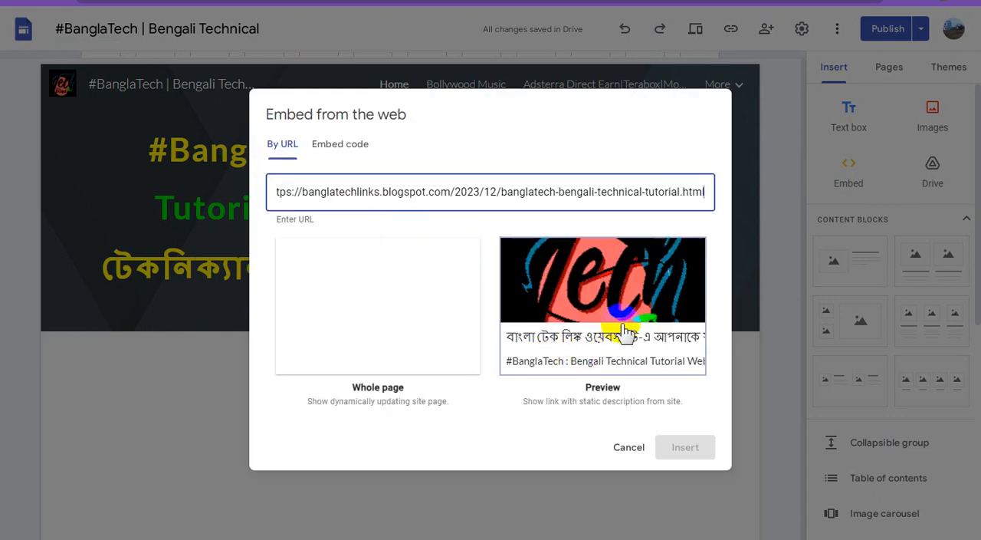
pyautogui.click(630, 314)
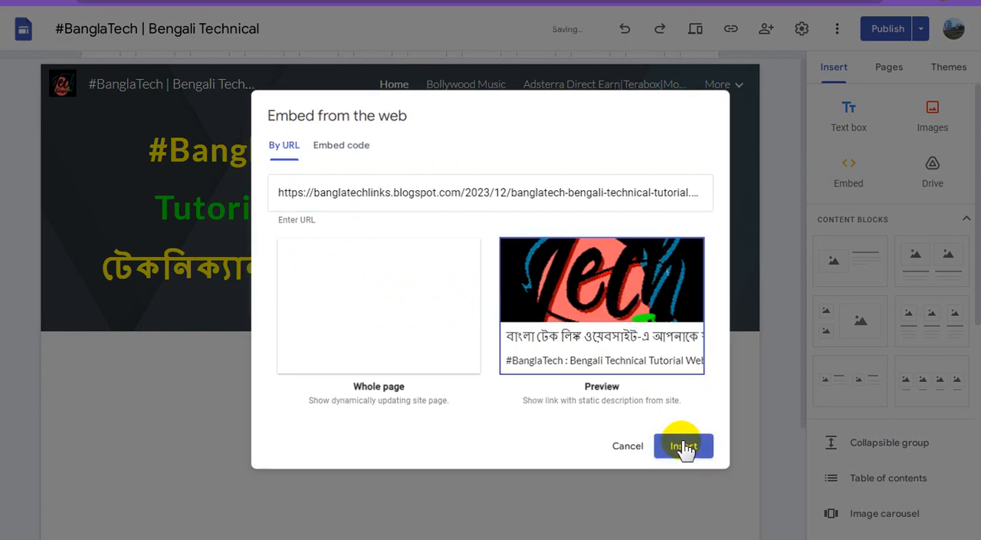
pyautogui.click(685, 448)
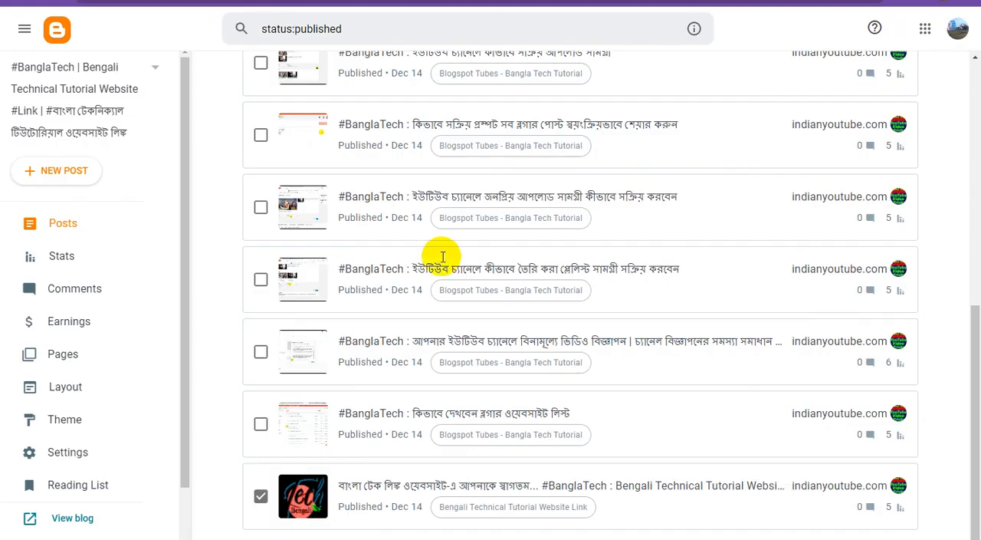
# Step: Mark the Blogger post "কিভাবে দেখবেন ব্লগার ওয়েবসাইট লিস্ট", copy its view link, and embed that URL (2023/12/banglatech.html) in Google Sites as a Preview
pyautogui.click(262, 424)
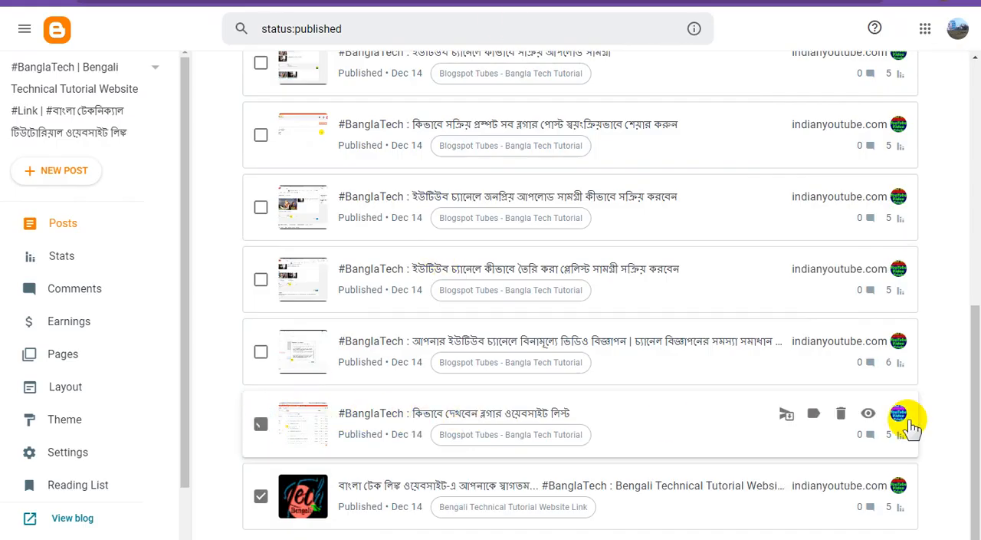
pyautogui.rightClick(869, 414)
pyautogui.click(879, 356)
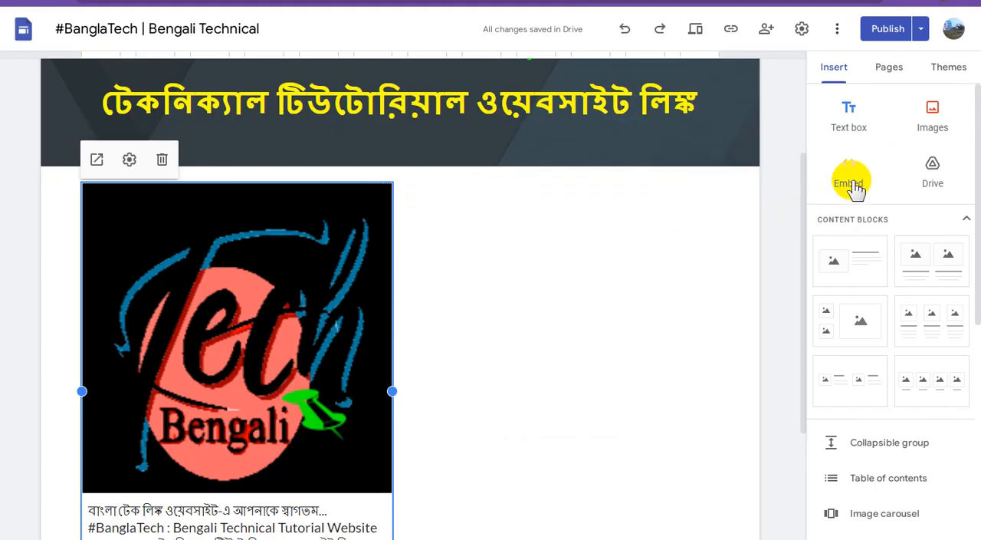
pyautogui.click(851, 178)
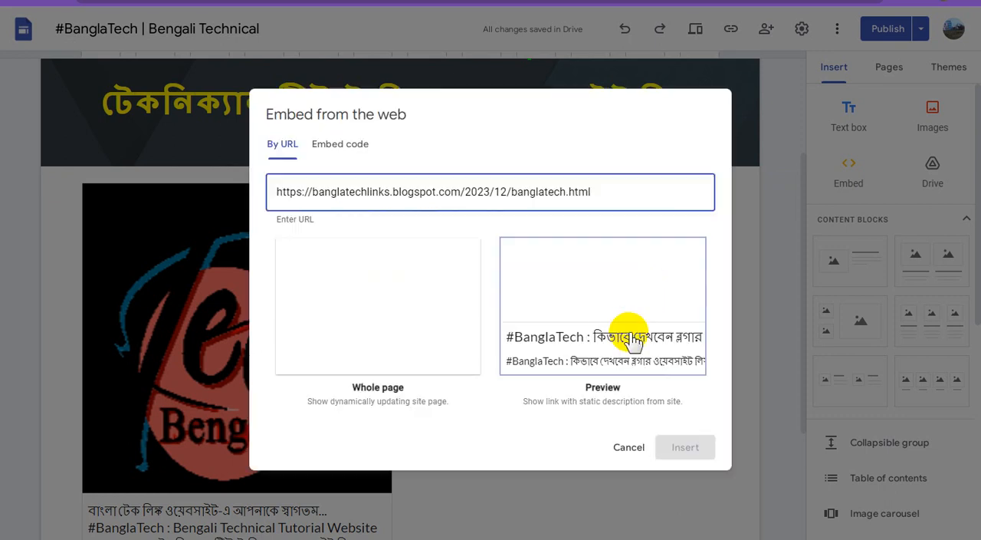
pyautogui.click(622, 309)
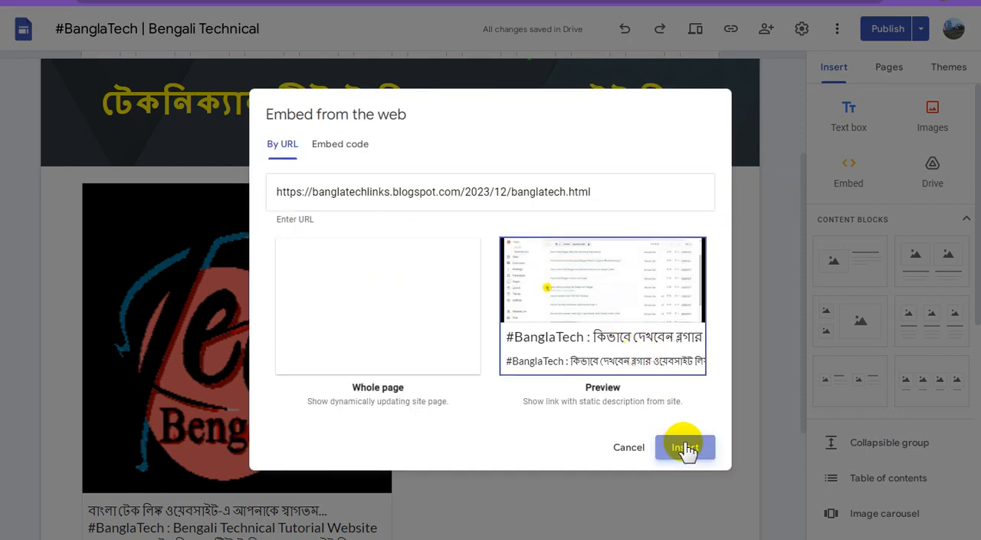
pyautogui.click(684, 447)
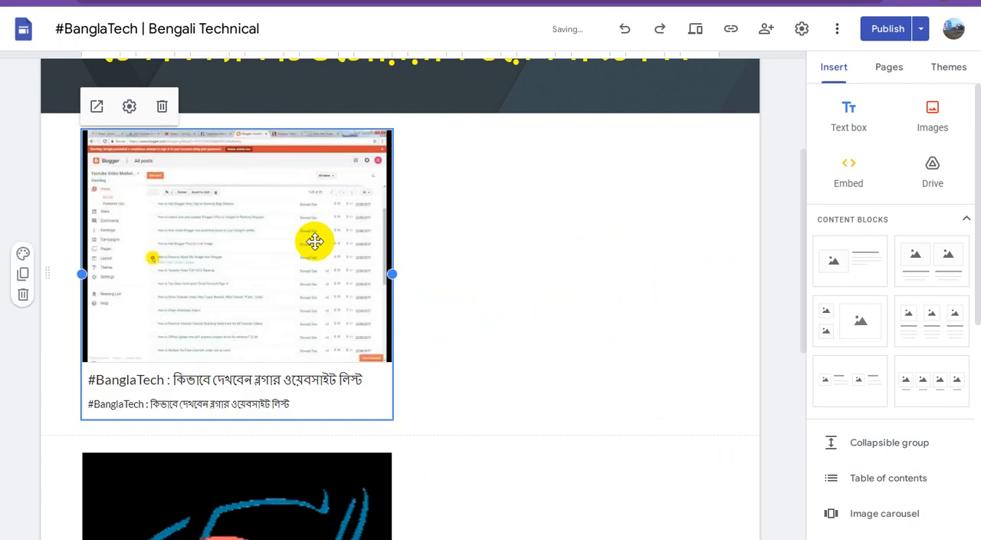
# Step: Move the Tech Bengali welcome preview up into the empty space to the right of the Blogger website list preview
pyautogui.click(308, 461)
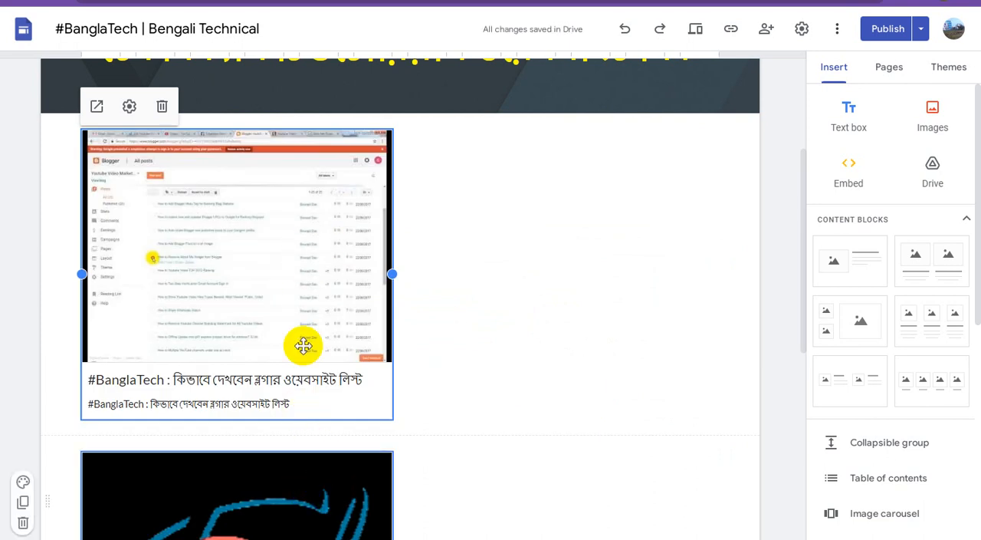
pyautogui.click(294, 475)
pyautogui.scroll(-2, 322, 454)
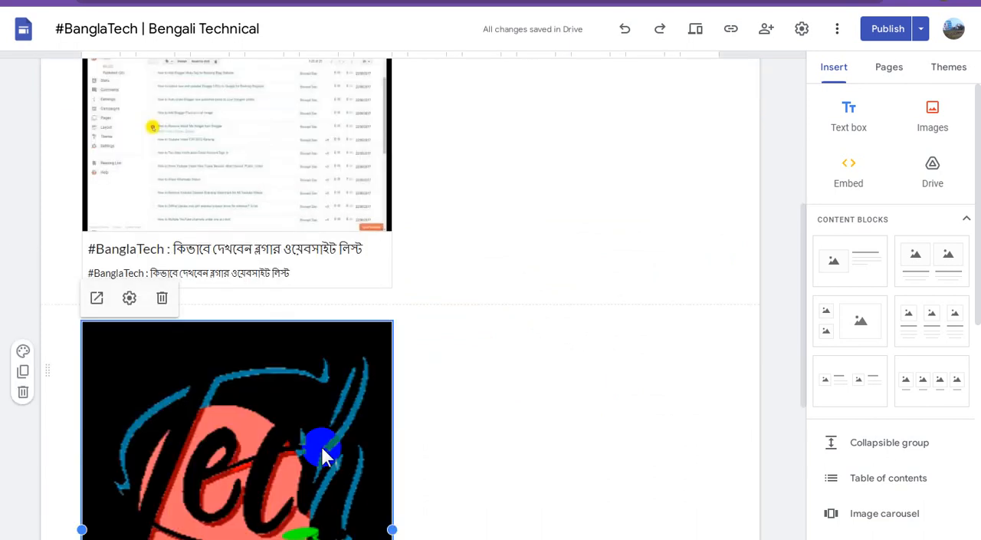
pyautogui.moveTo(320, 444); pyautogui.dragTo(569, 129)
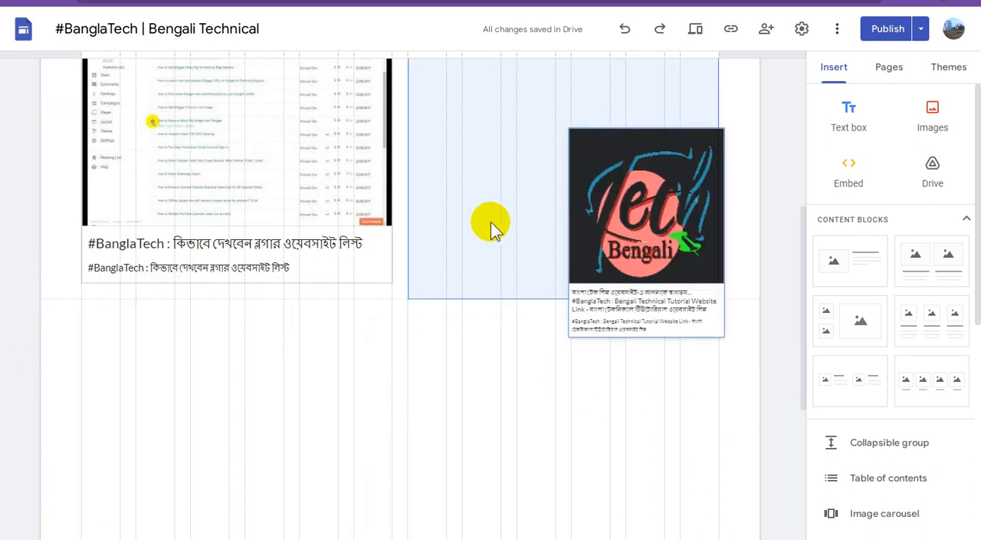
pyautogui.moveTo(490, 222); pyautogui.dragTo(479, 225)
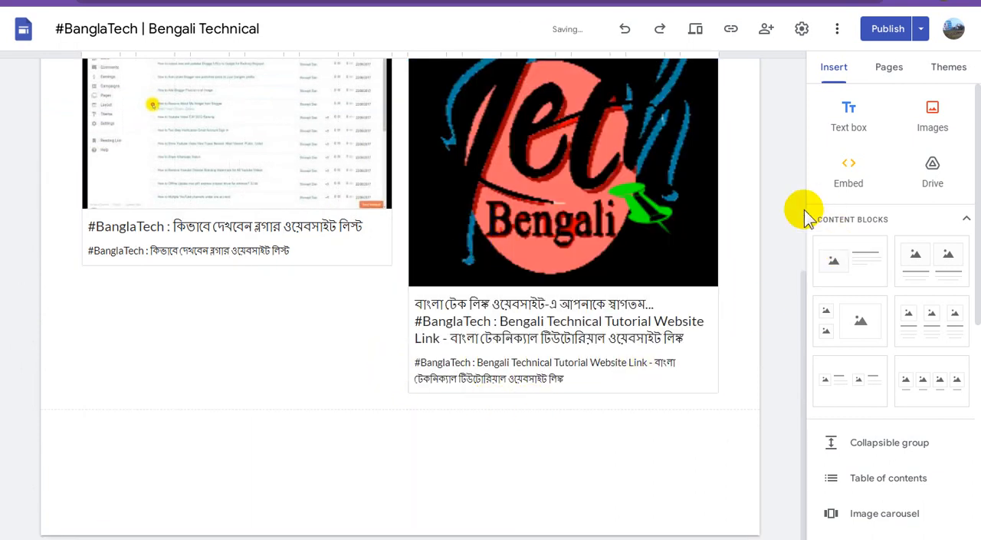
# Step: Mark the Blogger post about free YouTube channel video ads, copy its view link, and embed that URL (2023/12/banglatech_14.html) in Google Sites as a Preview
pyautogui.click(445, 1)
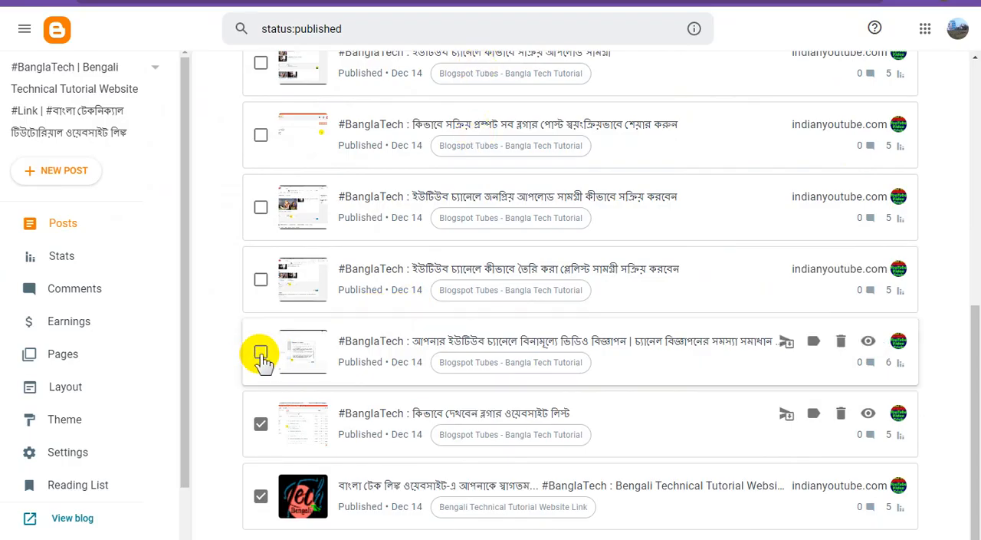
pyautogui.rightClick(868, 344)
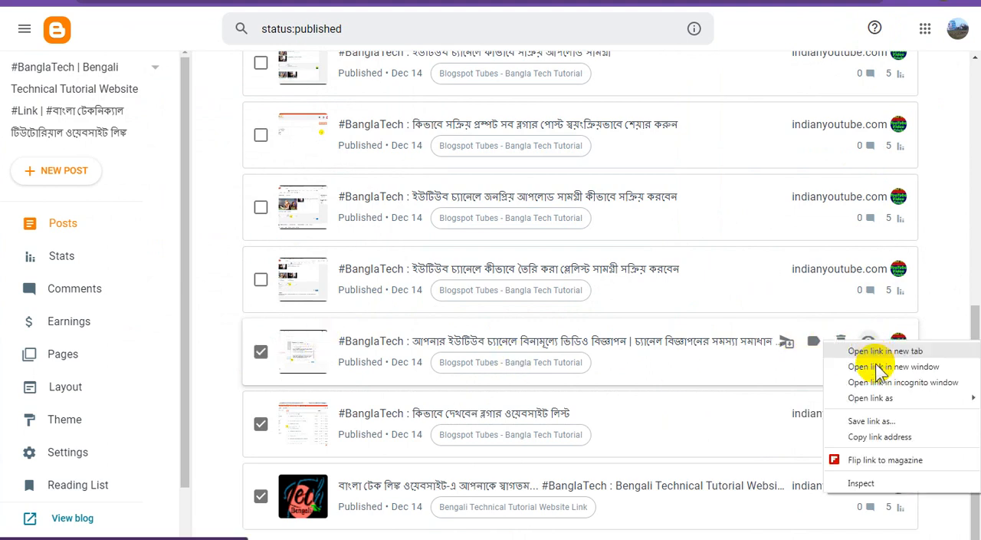
pyautogui.click(874, 434)
pyautogui.click(696, 1)
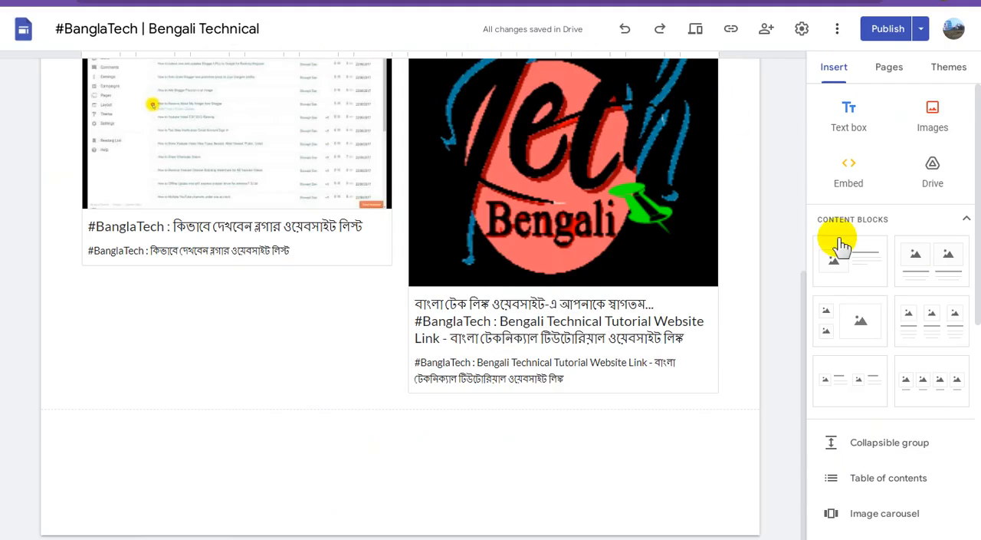
pyautogui.click(848, 174)
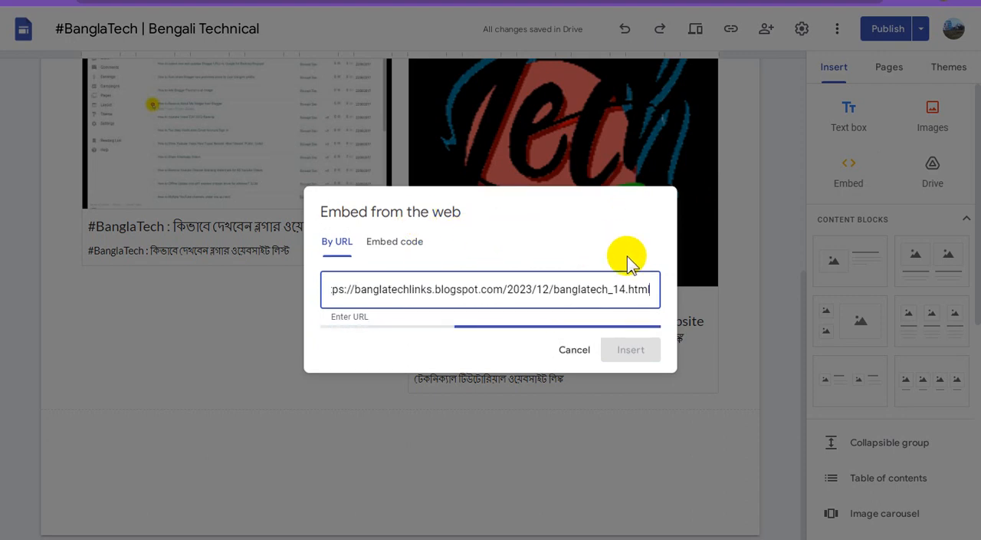
pyautogui.click(622, 301)
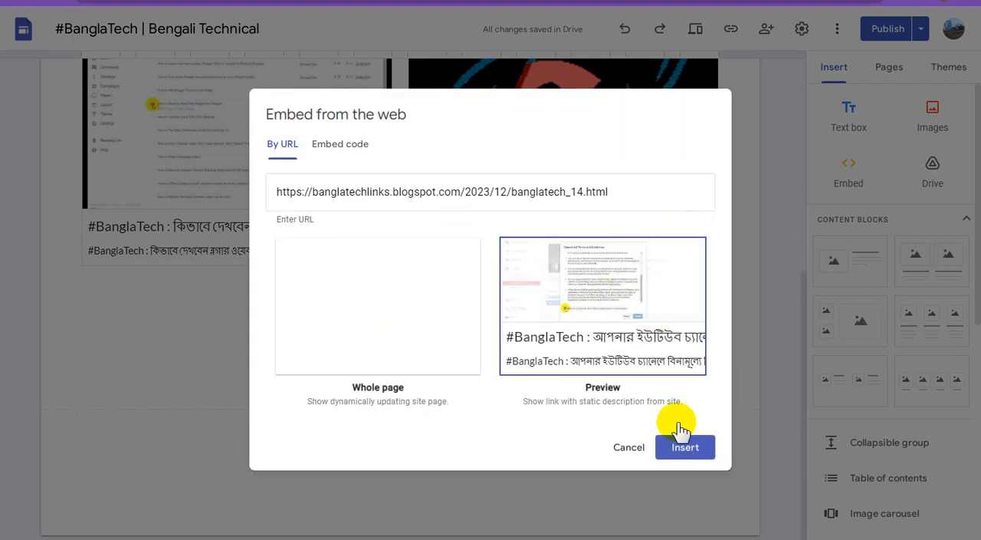
pyautogui.click(684, 443)
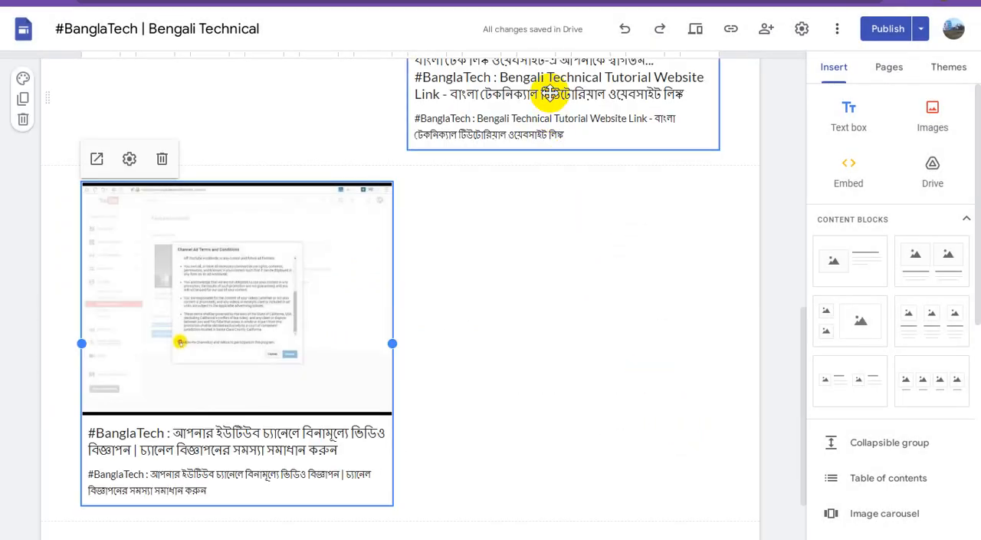
# Step: Mark the Blogger post about activating created playlist content, copy its view link, and embed that URL (2023/12/banglatech_42.html) in Google Sites as a Preview
pyautogui.click(550, 93)
pyautogui.click(498, 1)
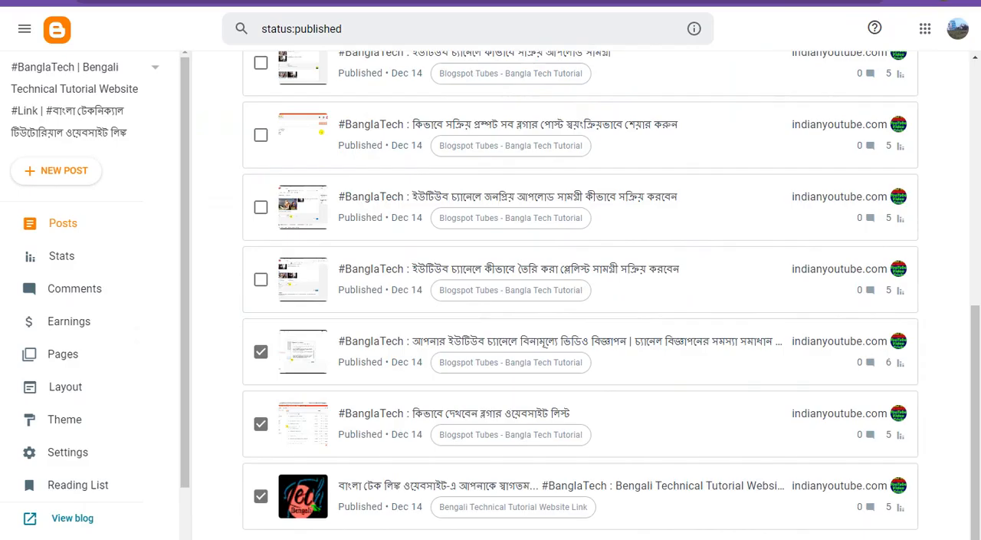
pyautogui.click(261, 281)
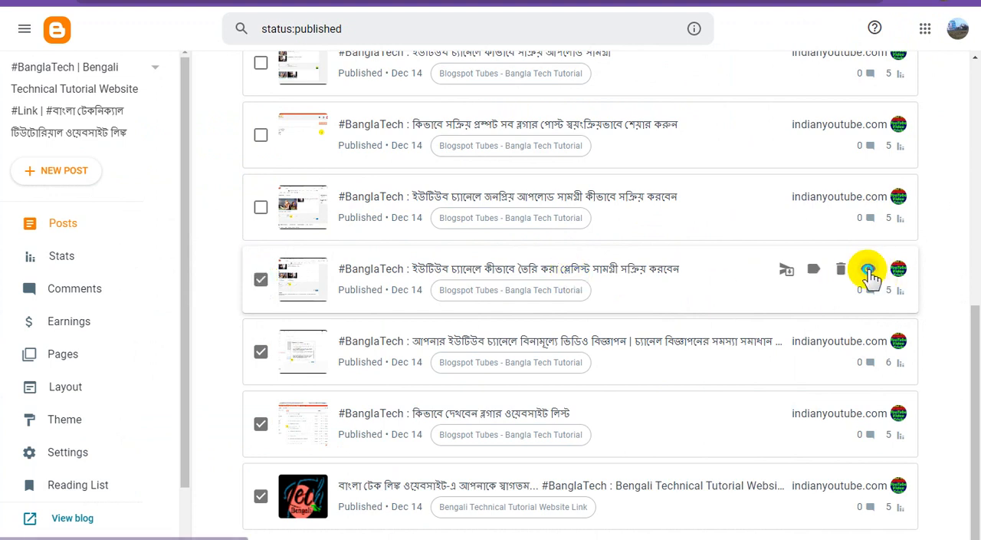
pyautogui.rightClick(867, 270)
pyautogui.click(868, 368)
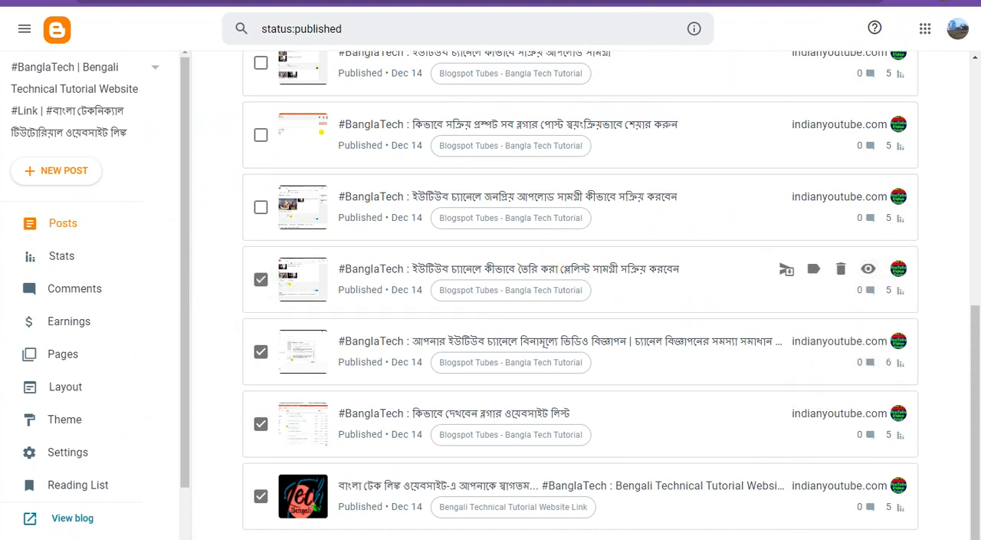
pyautogui.click(399, 2)
pyautogui.click(851, 173)
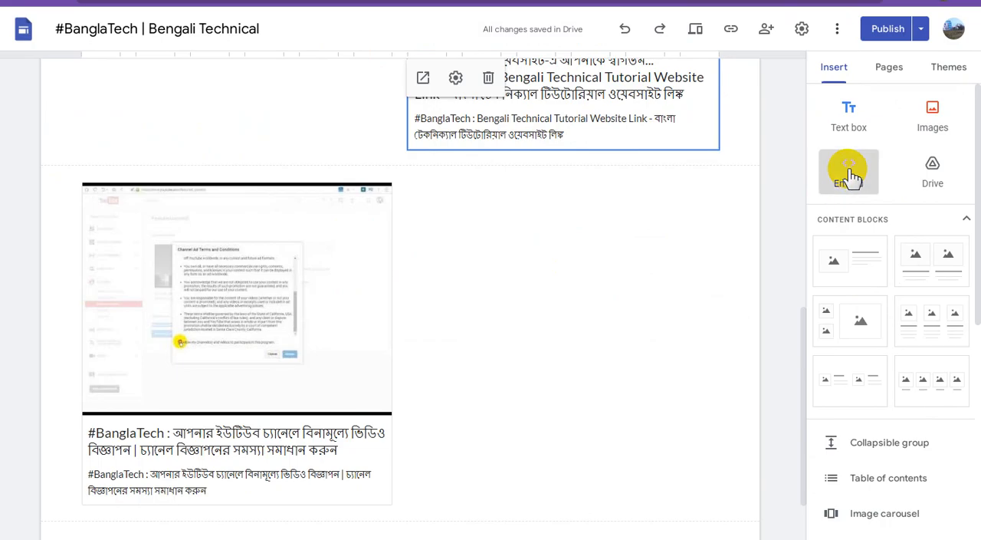
pyautogui.hotkey('ctrl', 'v')
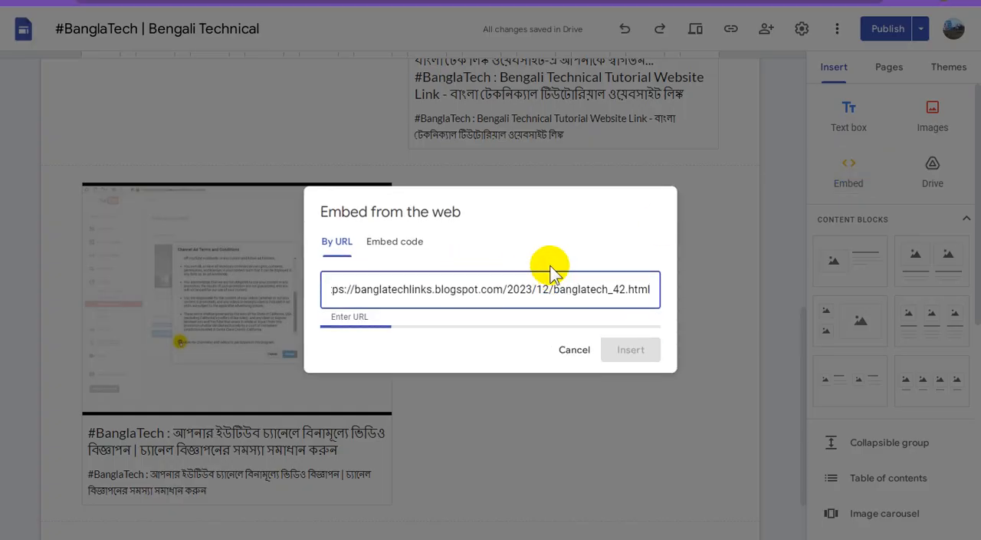
pyautogui.click(627, 299)
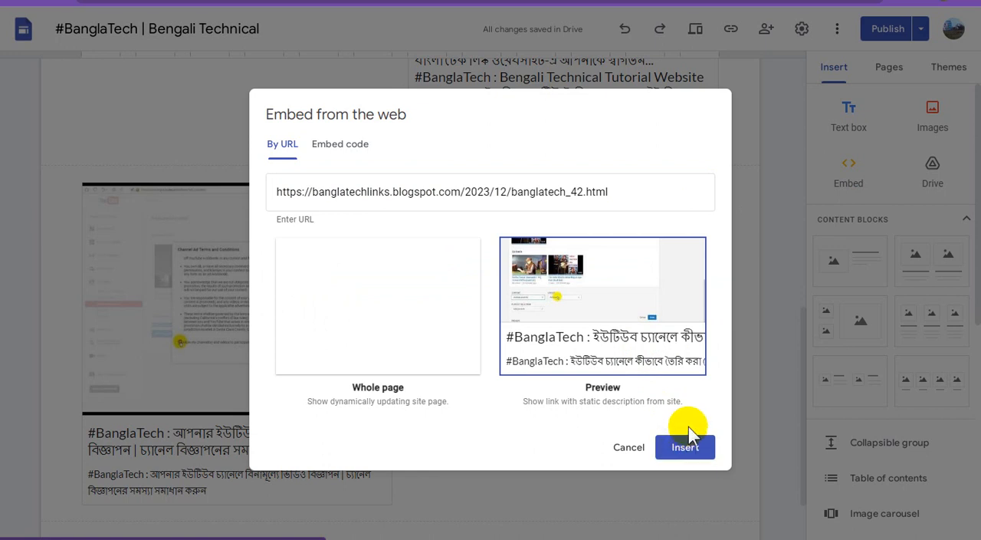
pyautogui.click(689, 435)
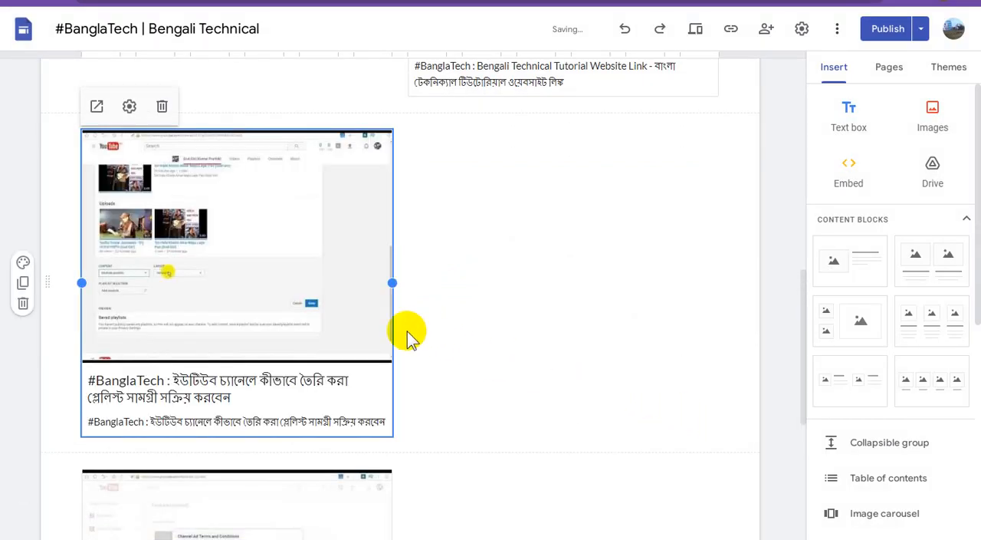
# Step: Arrange the two newest previews side by side in one section, with the video ads post on the left and the playlist post on the right
pyautogui.scroll(-1, 407, 335)
pyautogui.click(322, 426)
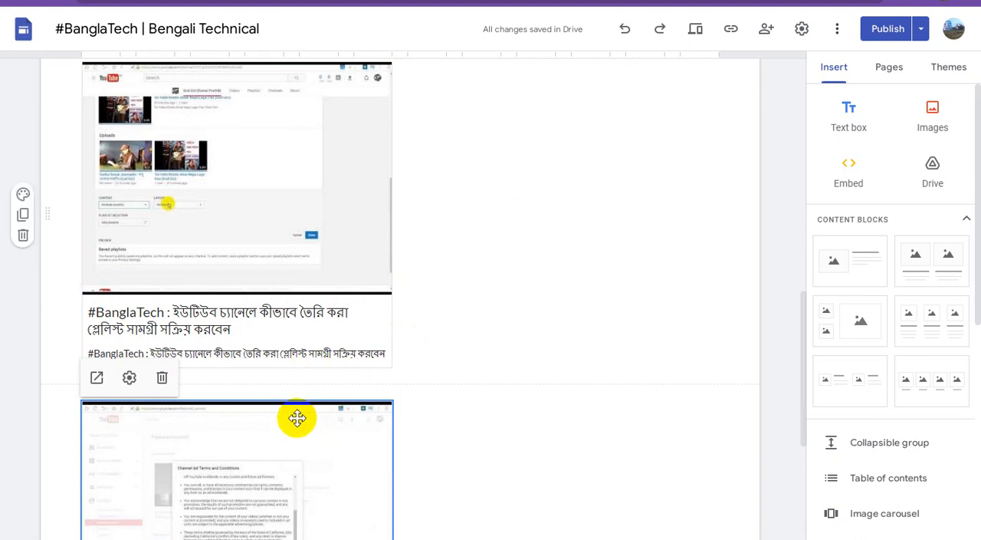
pyautogui.moveTo(297, 420); pyautogui.dragTo(470, 190)
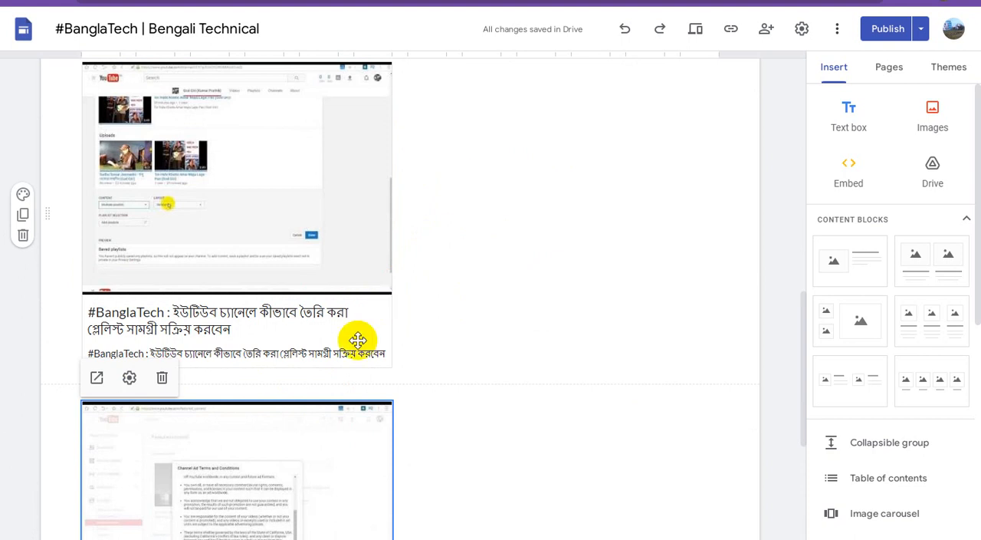
pyautogui.scroll(-2, 358, 340)
pyautogui.click(499, 172)
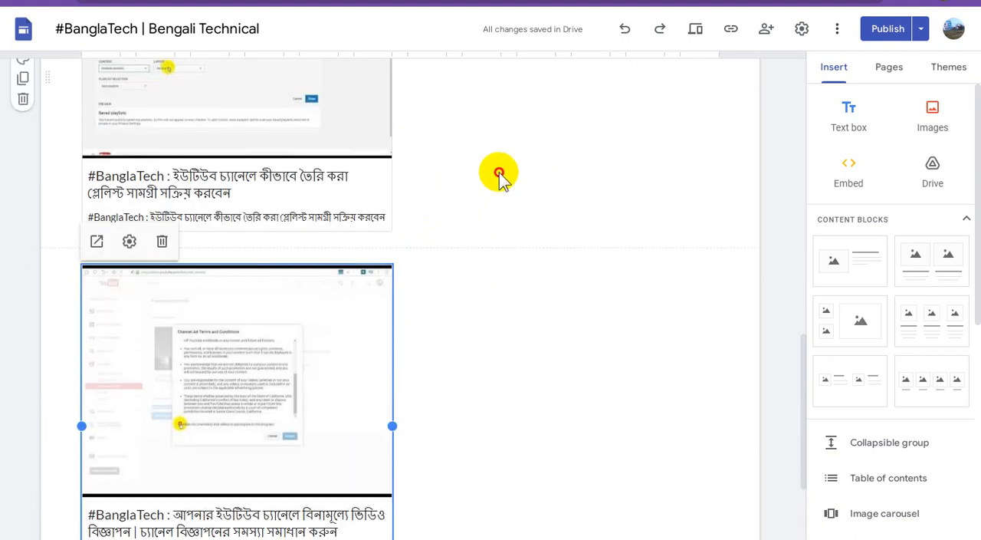
pyautogui.moveTo(351, 317); pyautogui.dragTo(171, 115)
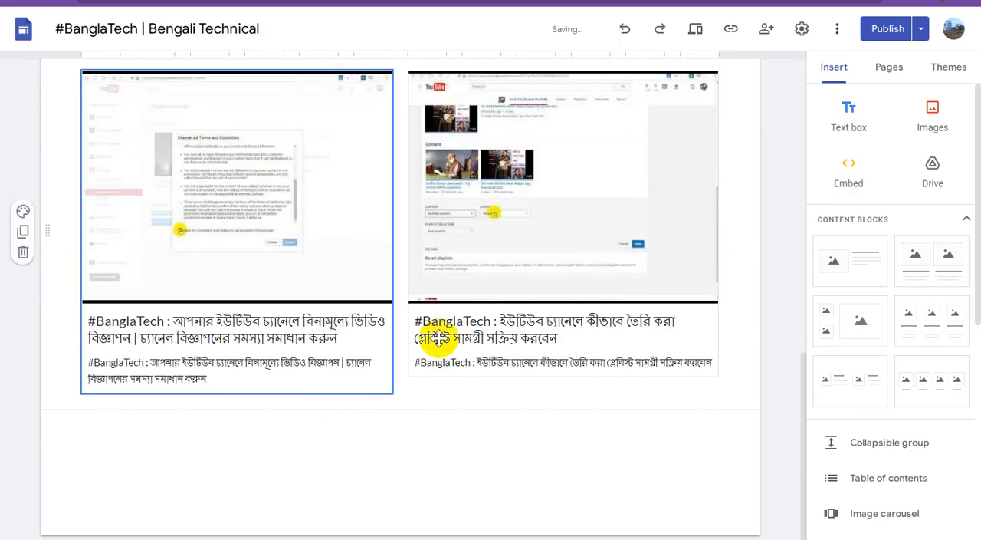
pyautogui.click(432, 337)
pyautogui.scroll(2, 491, 374)
pyautogui.scroll(2, 499, 380)
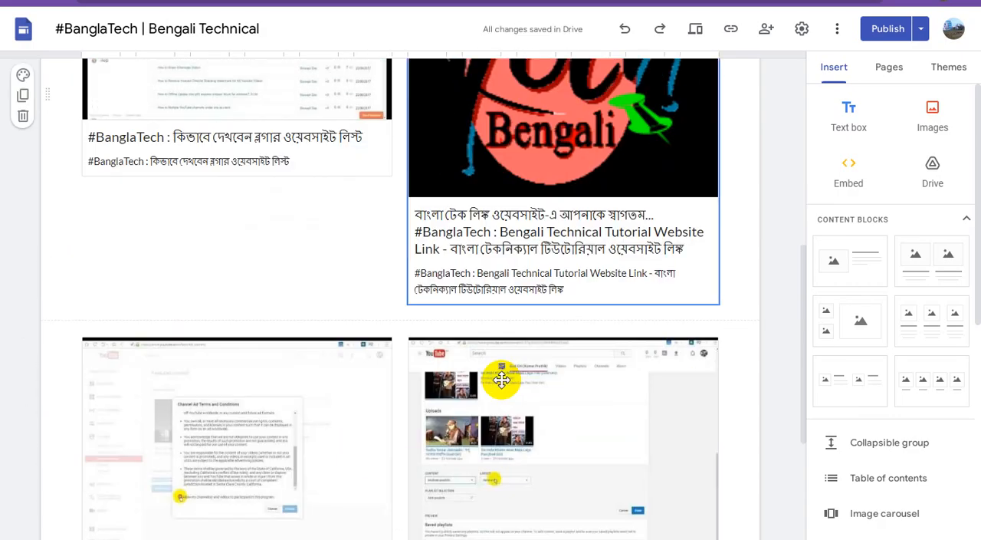
pyautogui.scroll(-4, 499, 380)
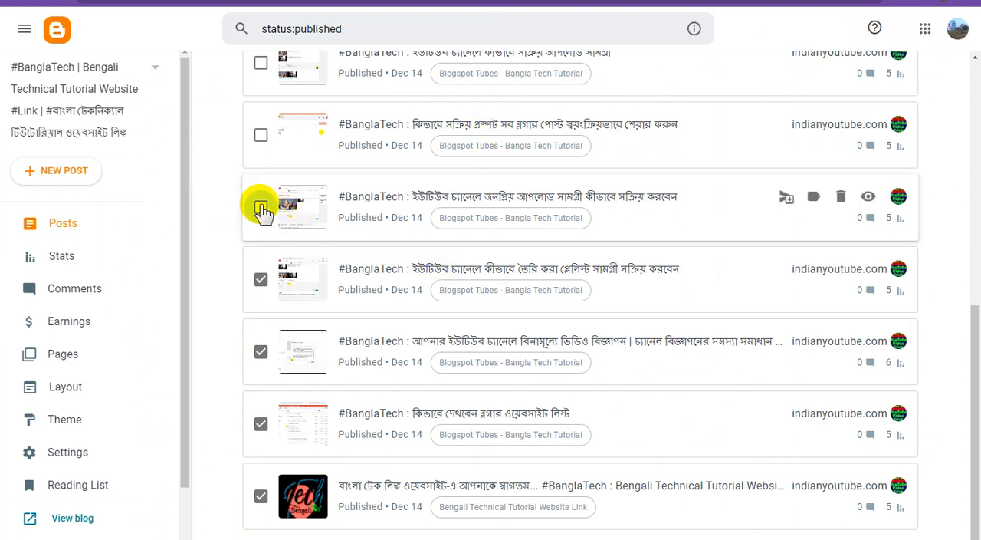
# Step: Mark the Blogger post about activating popular uploads content, copy its view link, and embed that URL (2023/12/banglatech_18.html) in Google Sites as a Preview
pyautogui.rightClick(867, 197)
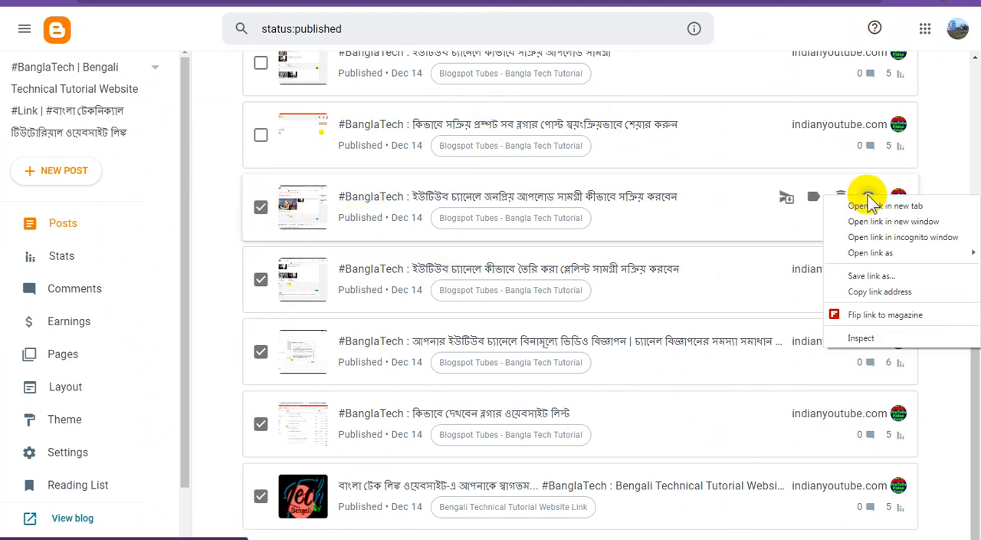
pyautogui.click(864, 288)
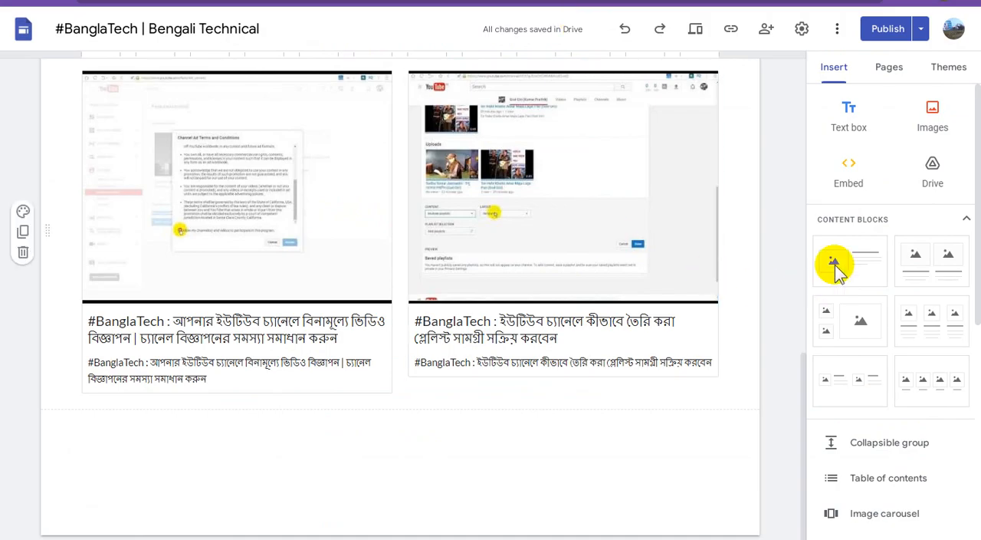
pyautogui.click(850, 178)
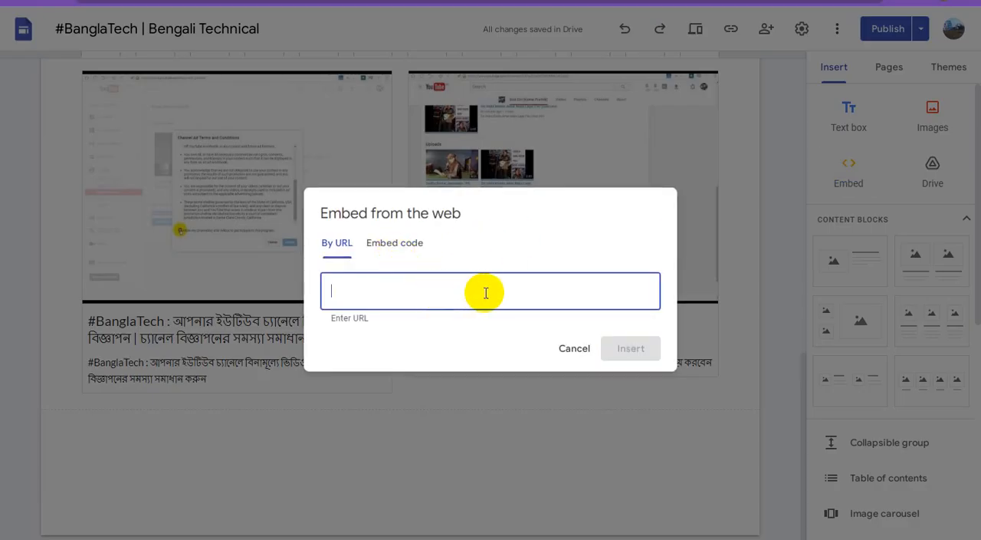
pyautogui.hotkey('ctrl', 'v')
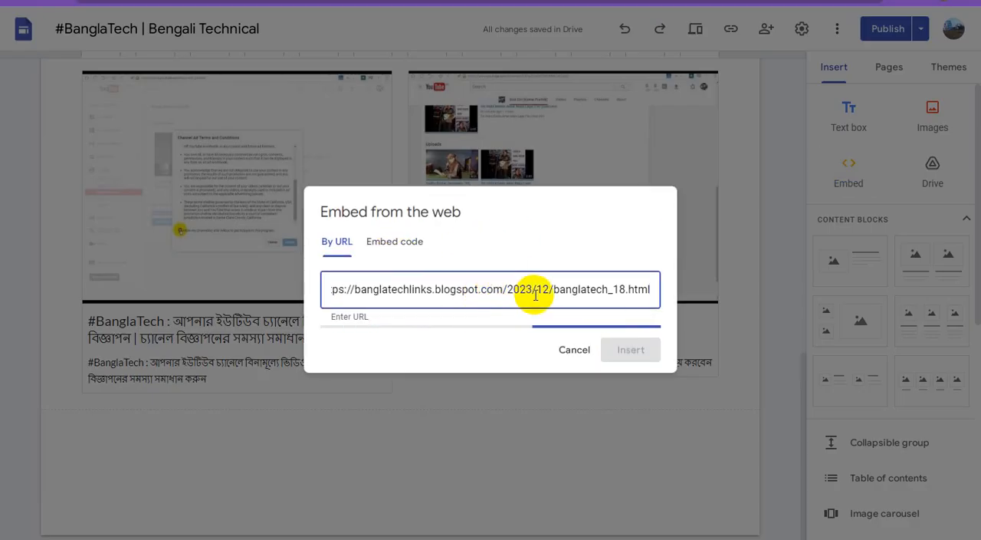
pyautogui.click(608, 296)
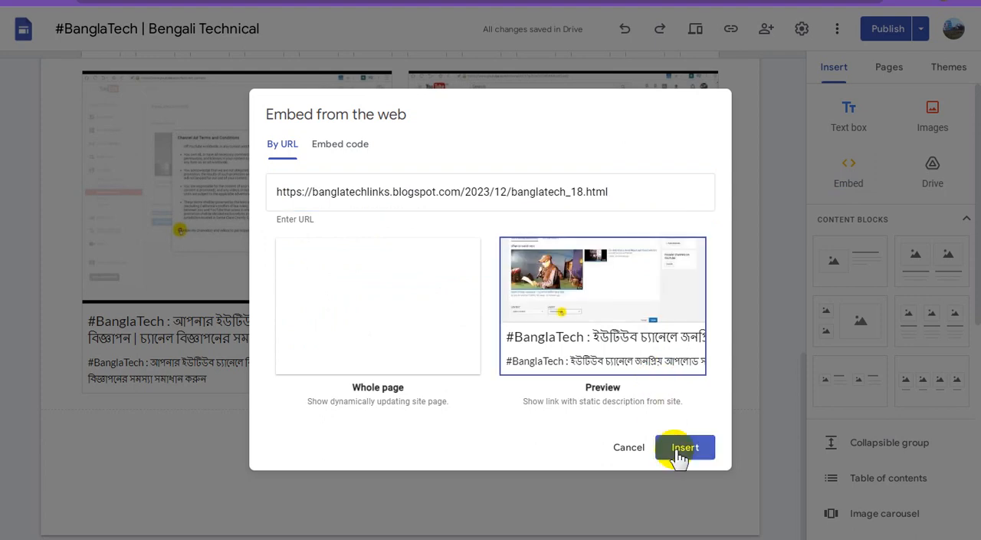
pyautogui.click(685, 448)
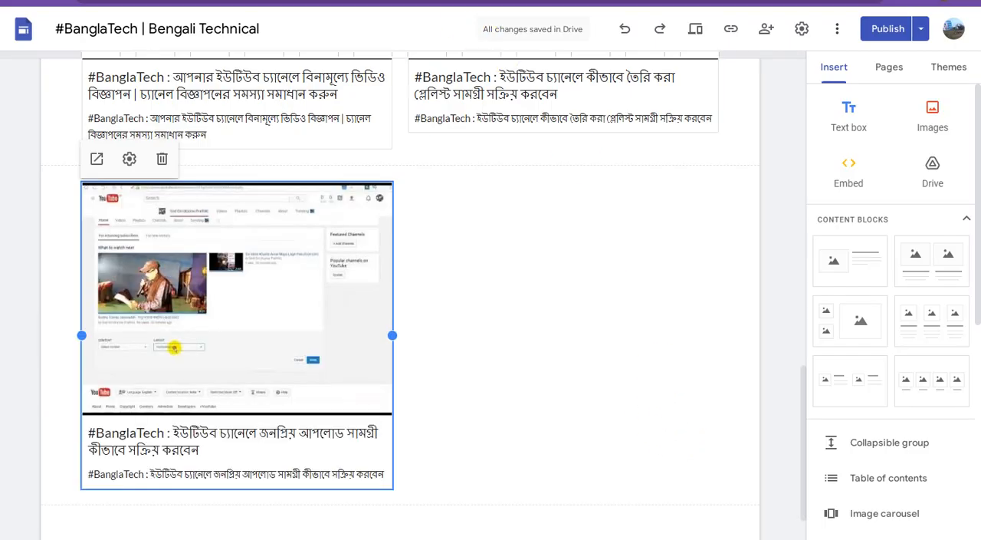
# Step: Switch to Blogger, mark the post about automatically sharing all Blogger posts with the active prompt, and copy its view link
pyautogui.click(452, 1)
pyautogui.scroll(2, 383, 279)
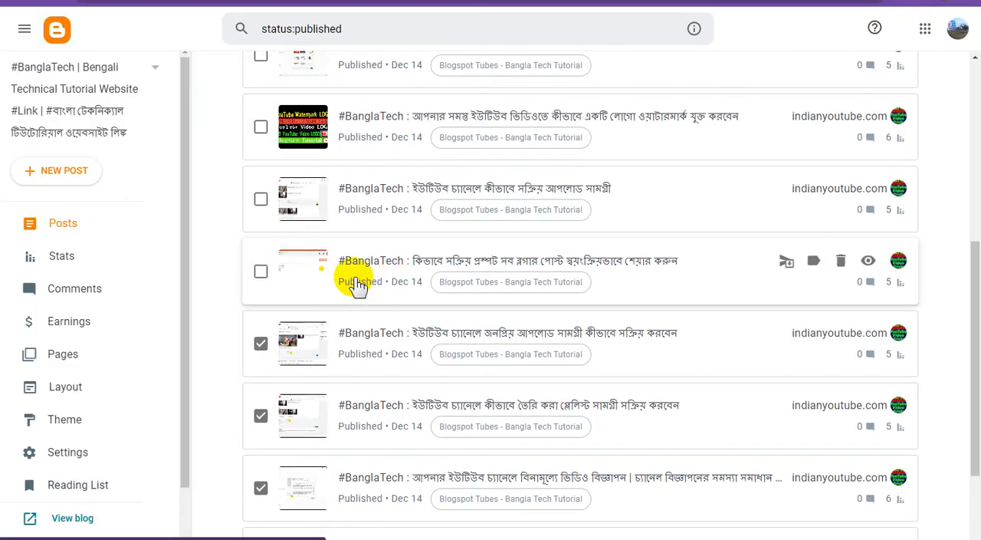
pyautogui.click(261, 274)
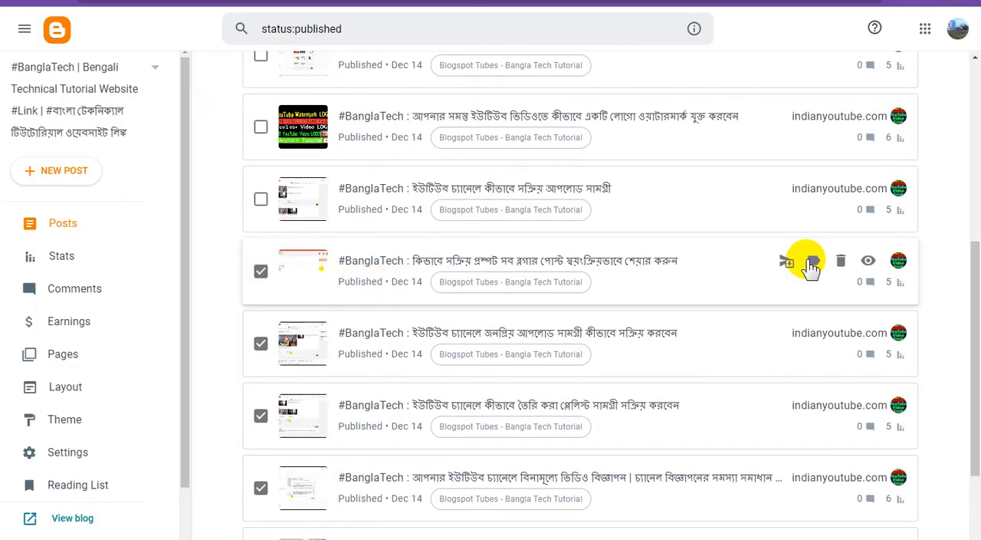
pyautogui.rightClick(868, 263)
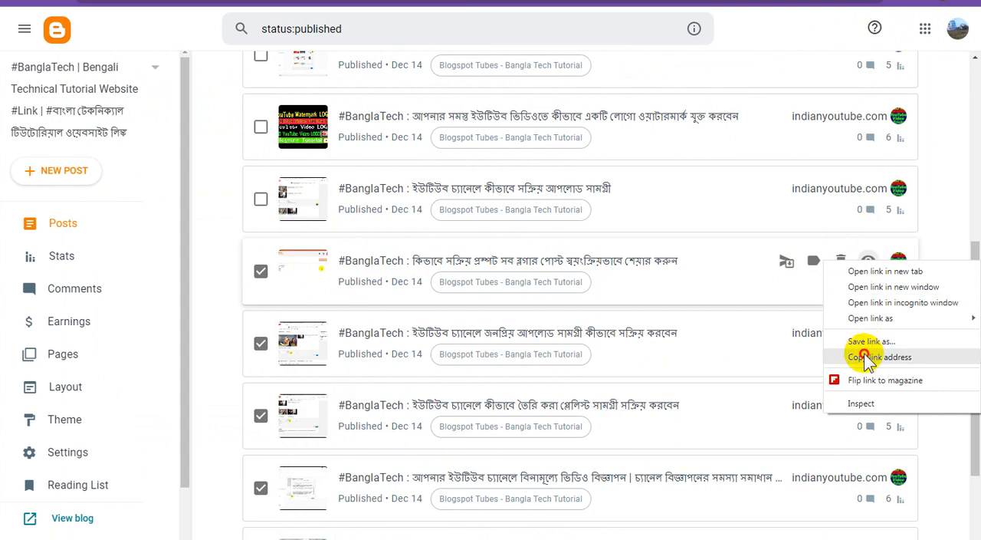
pyautogui.click(869, 357)
# Step: Embed the copied URL (2023/12/banglatech_10.html) in Google Sites as a Preview and arrange it to the left of the popular uploads preview
pyautogui.click(613, 3)
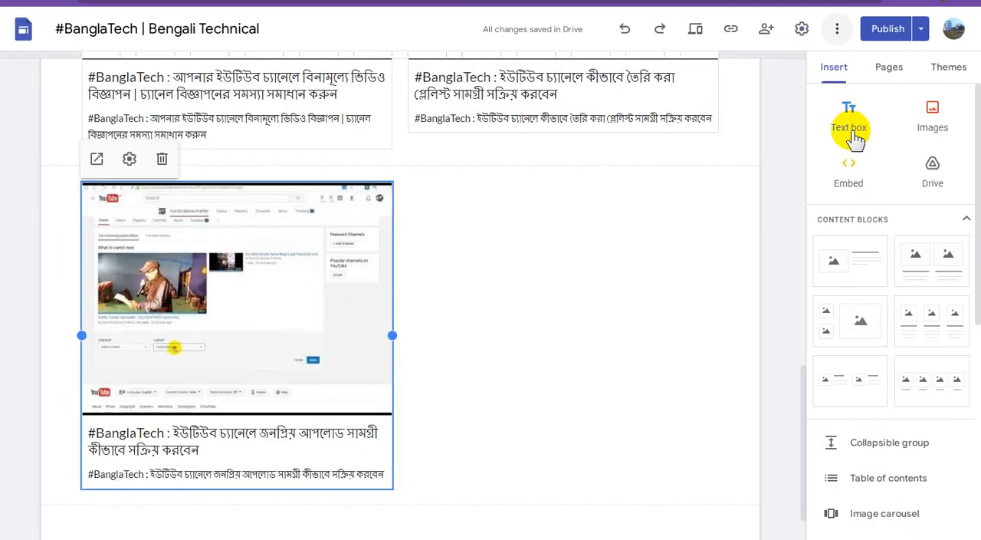
pyautogui.click(848, 178)
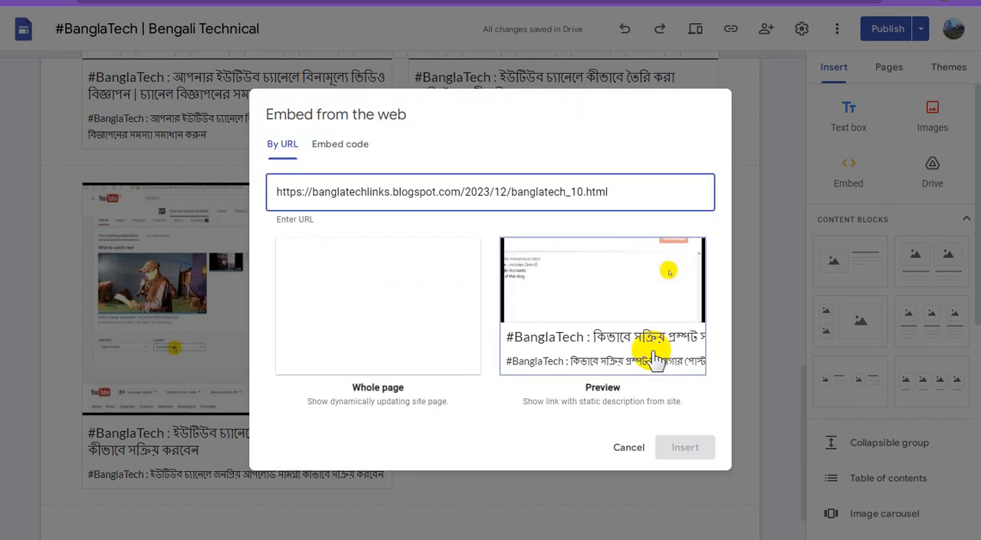
pyautogui.click(619, 288)
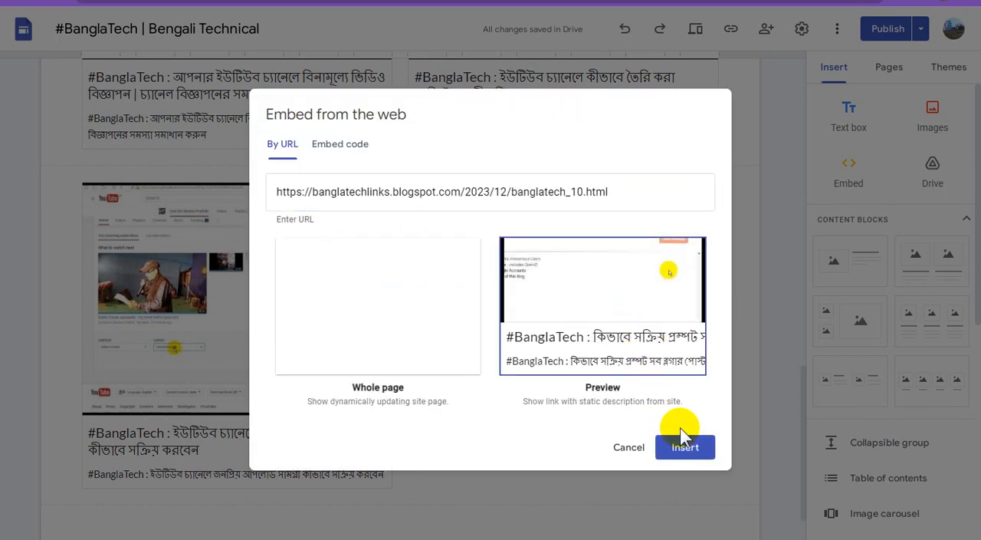
pyautogui.click(682, 441)
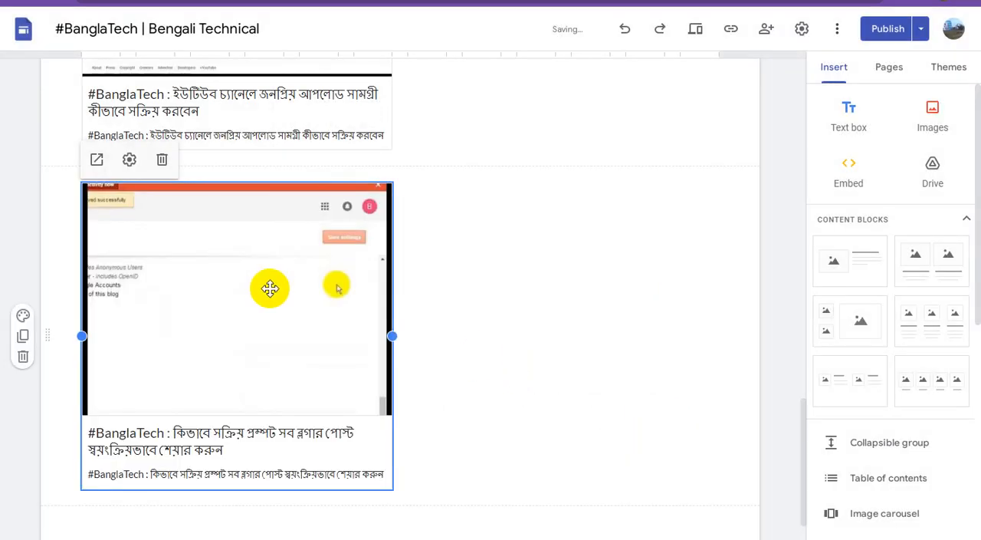
pyautogui.moveTo(219, 313); pyautogui.dragTo(80, 117)
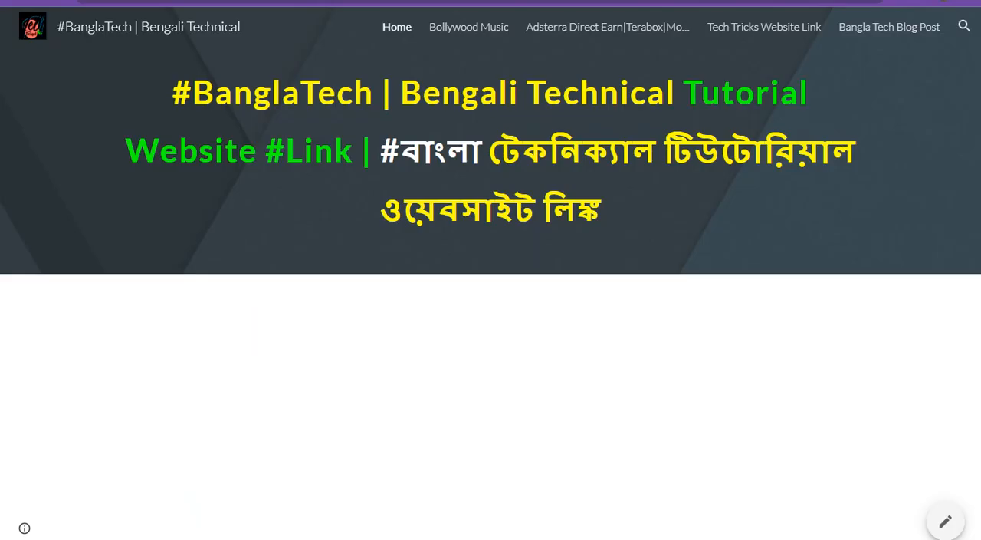
# Step: Switch to Blogger, mark the post about active uploads content on a YouTube channel, and copy its view link
pyautogui.click(448, 1)
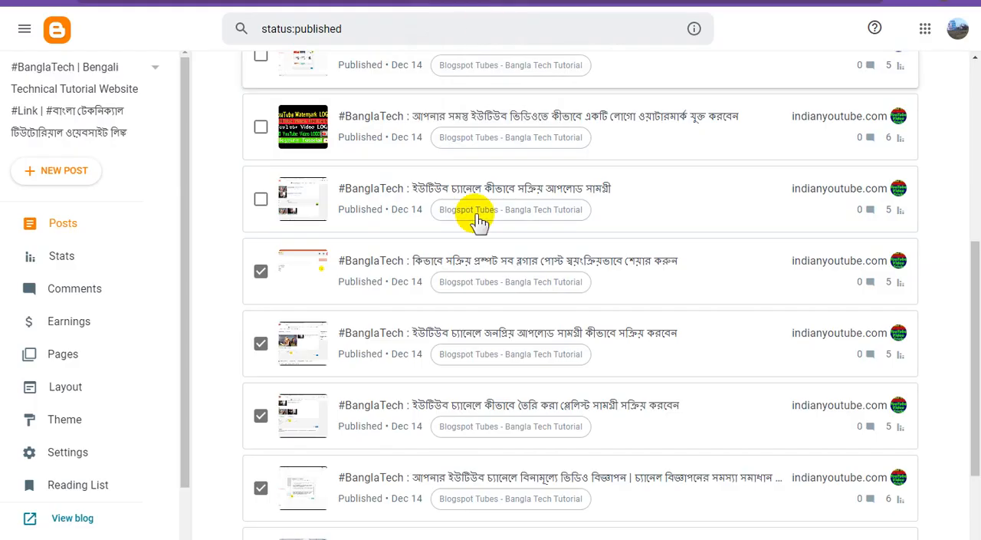
pyautogui.scroll(1, 482, 249)
pyautogui.click(260, 268)
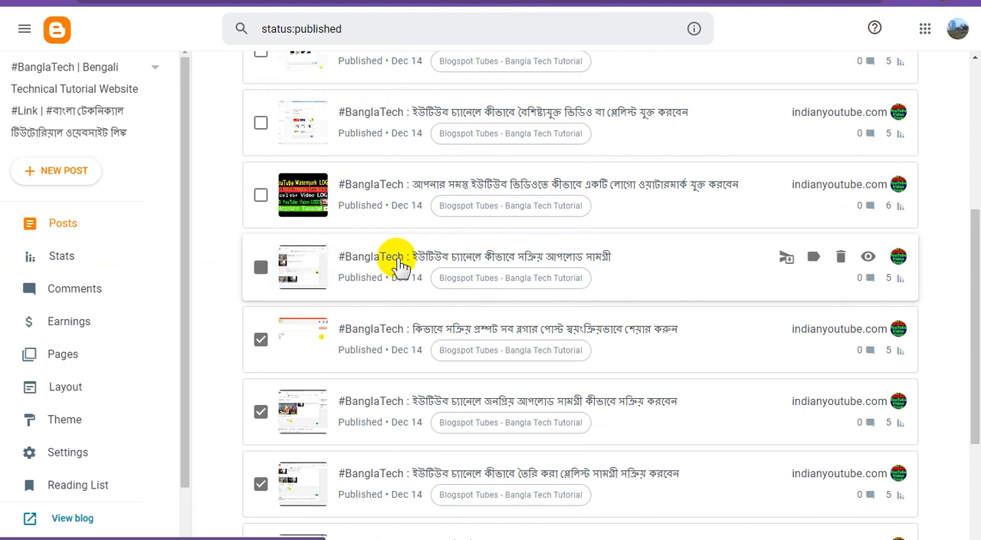
pyautogui.rightClick(868, 260)
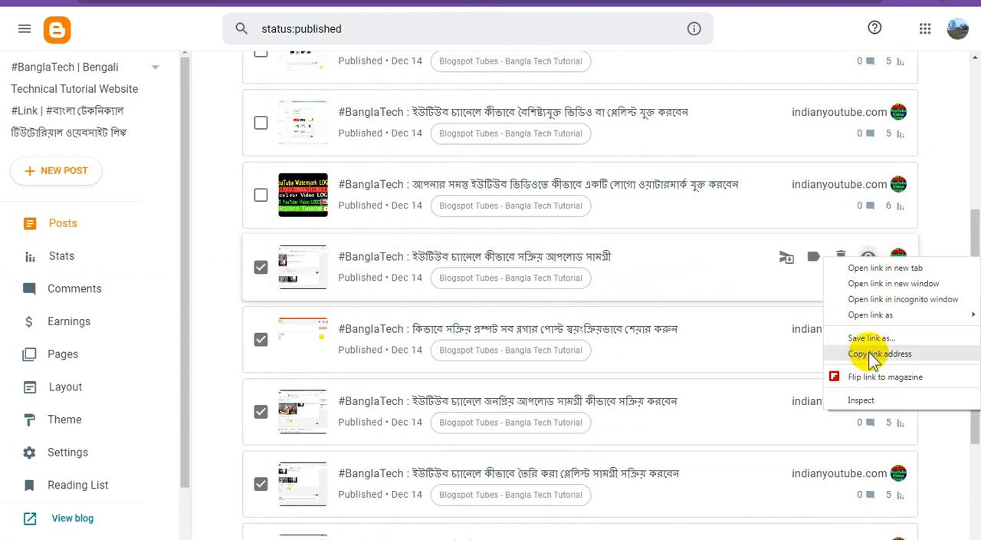
pyautogui.click(866, 411)
# Step: Switch to Google Sites and embed the copied URL (2023/12/banglatech_4.html) as a Preview below the existing previews
pyautogui.click(537, 0)
pyautogui.click(674, 230)
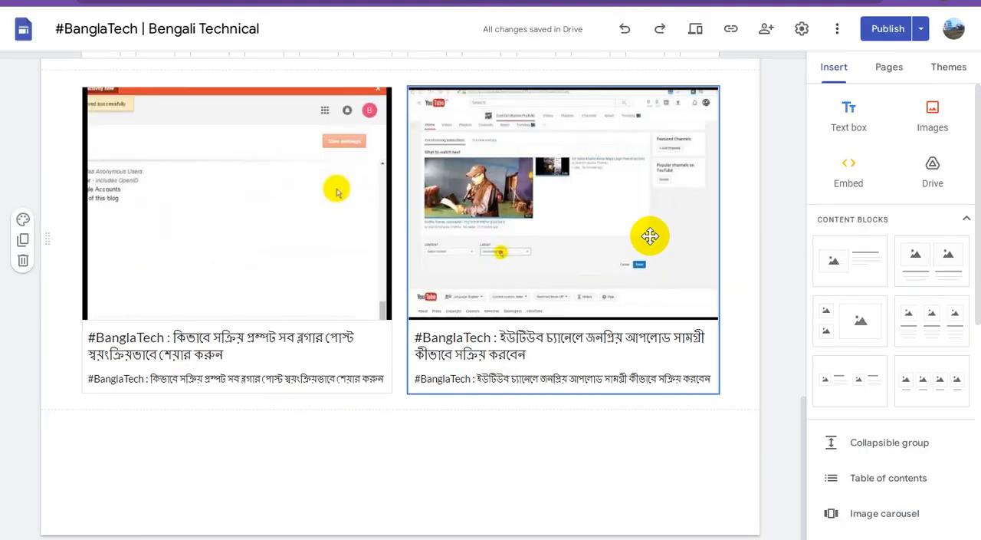
pyautogui.click(852, 166)
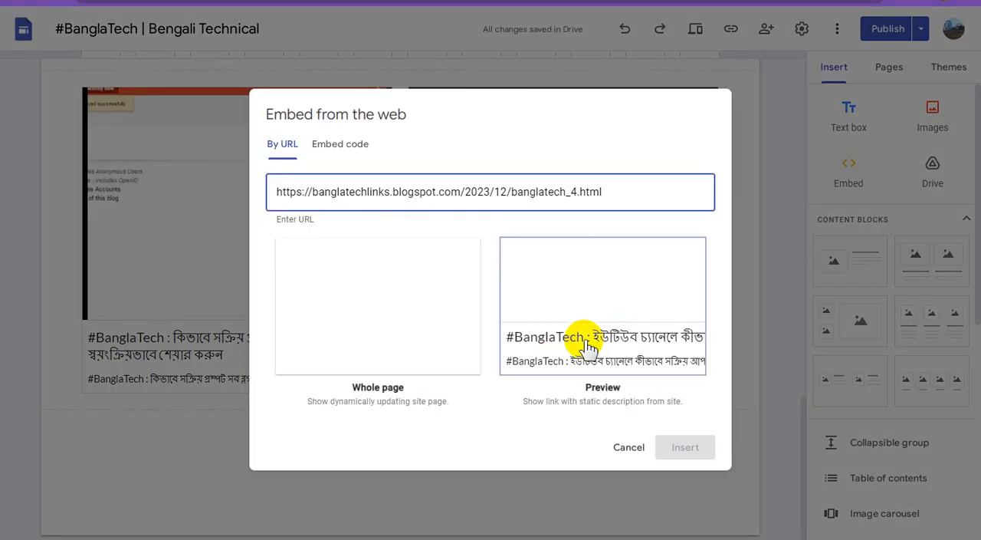
pyautogui.click(622, 307)
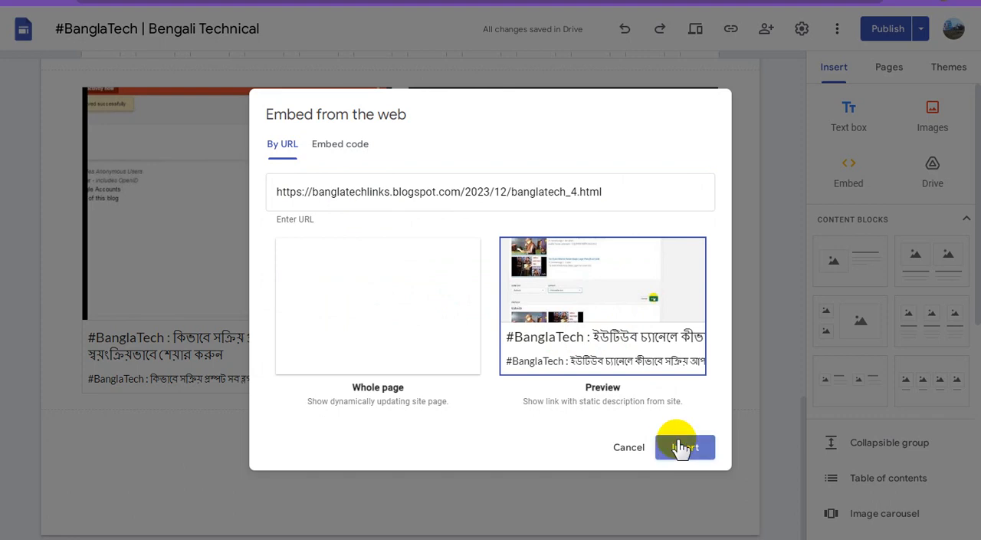
pyautogui.click(681, 448)
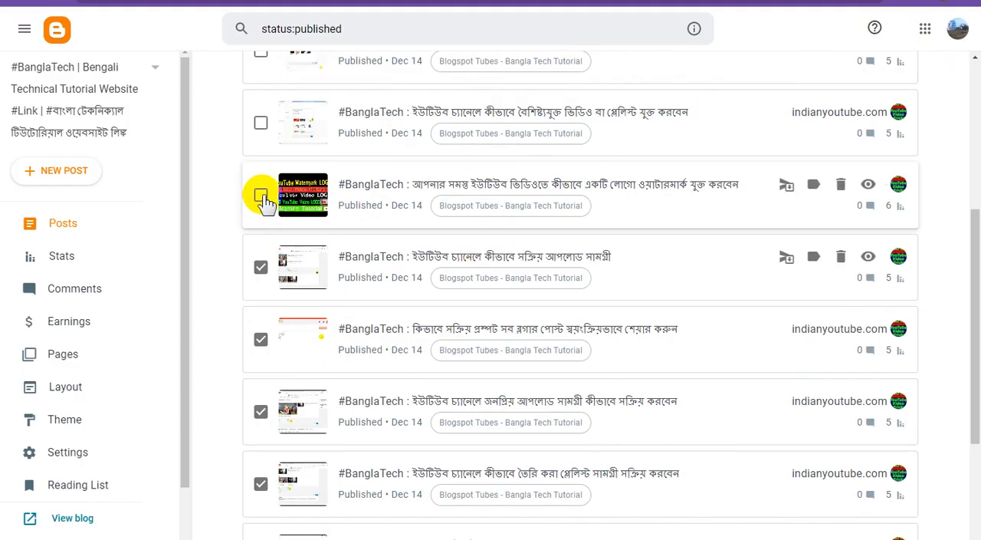
# Step: Mark the Blogger post about adding a logo watermark to all YouTube videos and copy its view link
pyautogui.click(869, 186)
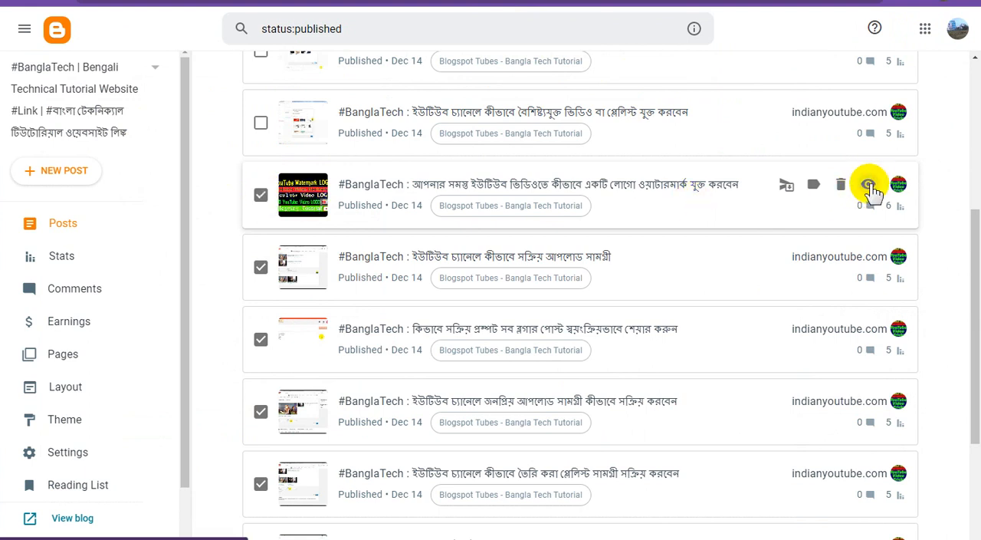
pyautogui.rightClick(869, 185)
pyautogui.click(870, 276)
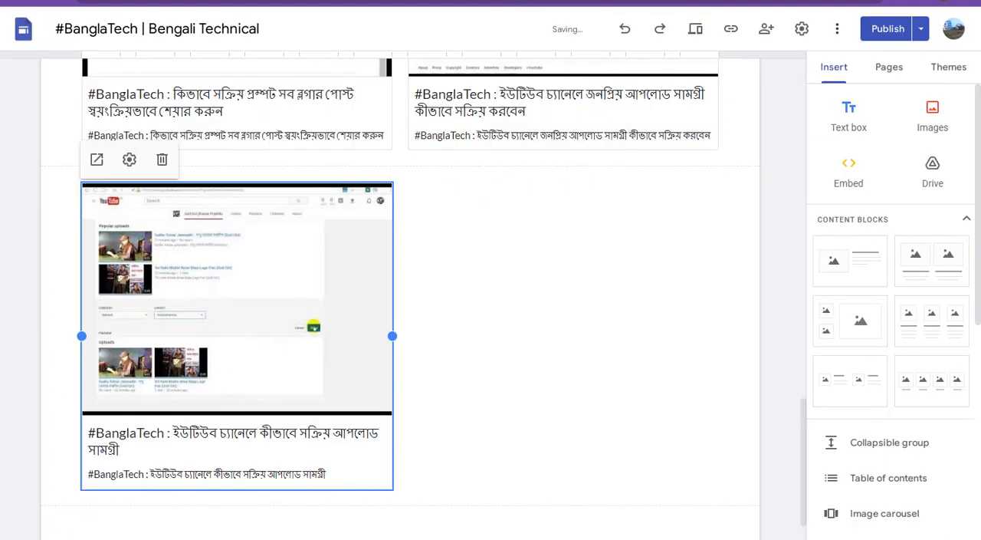
# Step: Embed the copied URL (2023/12/banglatech_68.html) in Google Sites as a Preview and arrange it to the left of the active uploads preview
pyautogui.click(849, 171)
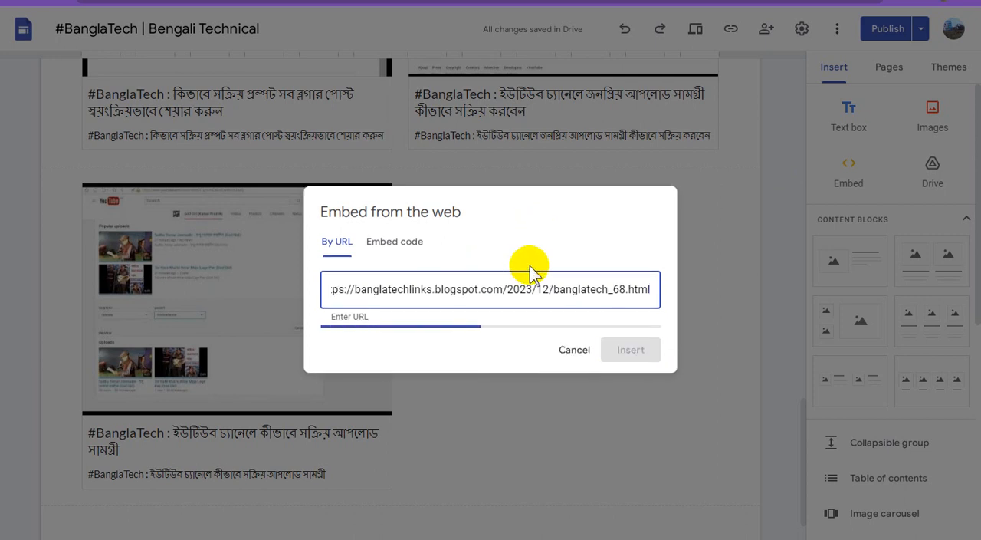
pyautogui.click(615, 299)
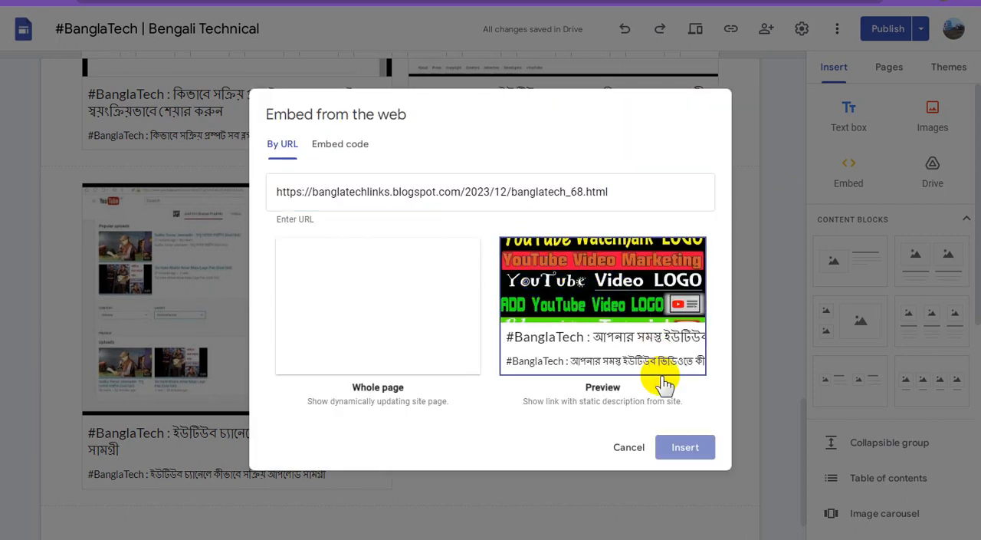
pyautogui.click(695, 435)
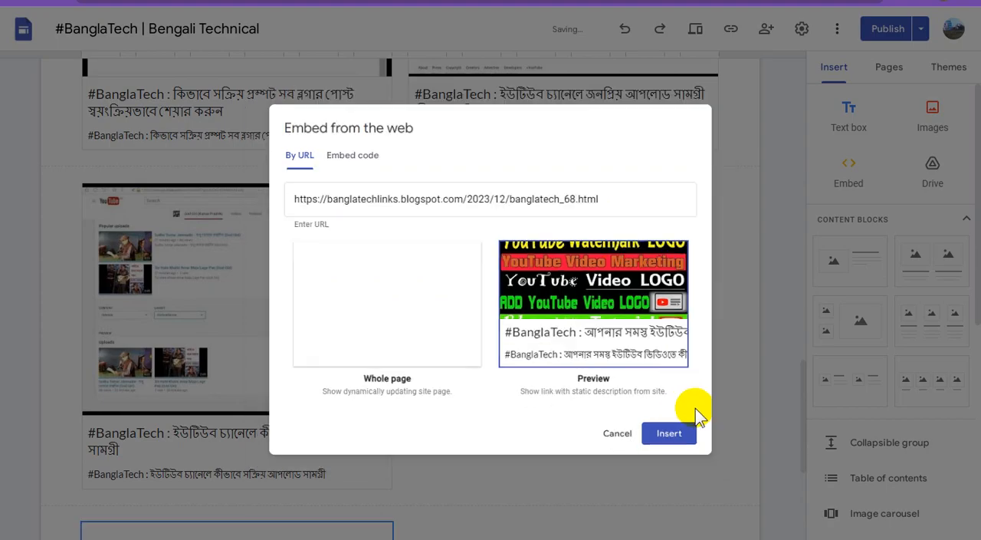
pyautogui.moveTo(270, 284); pyautogui.dragTo(344, 238)
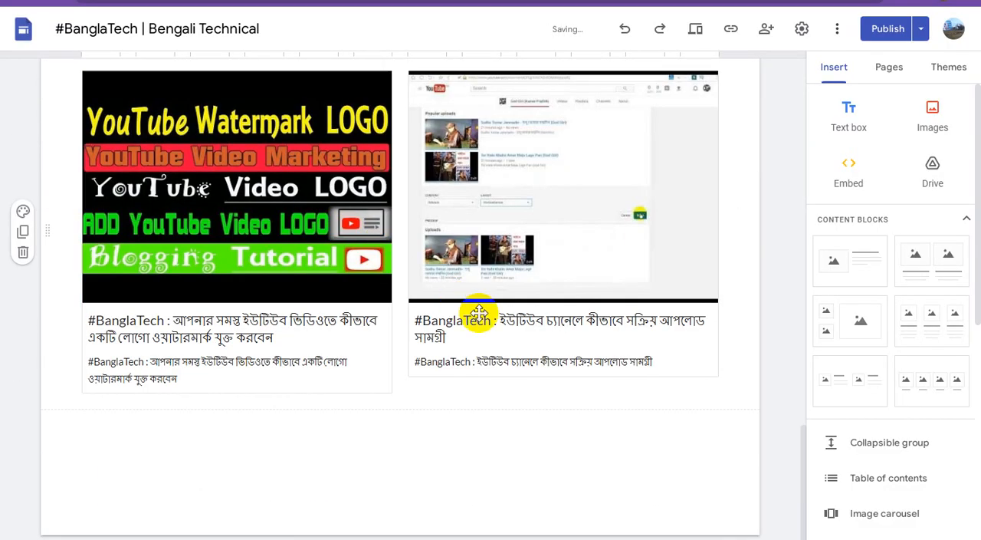
pyautogui.scroll(10, 483, 311)
pyautogui.scroll(8, 489, 309)
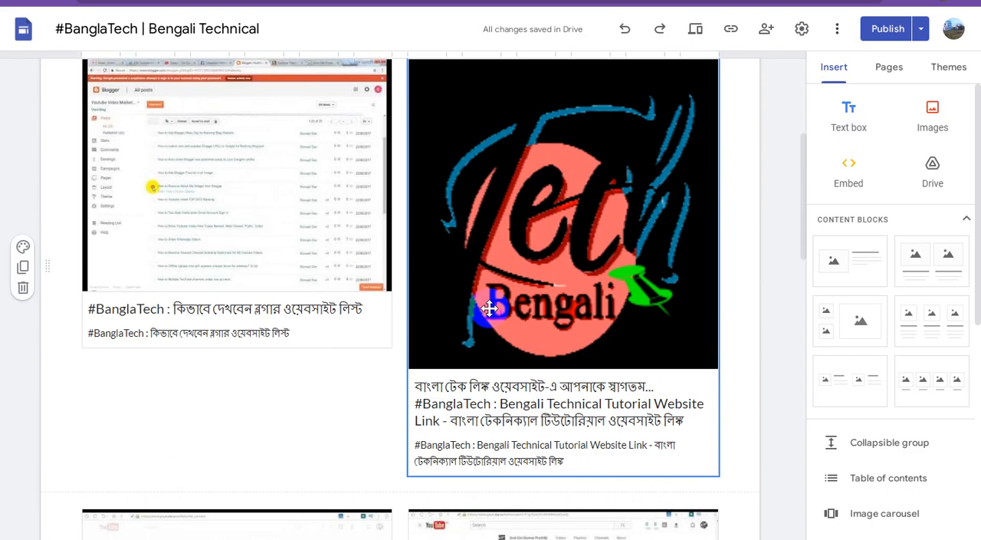
pyautogui.scroll(-12, 489, 308)
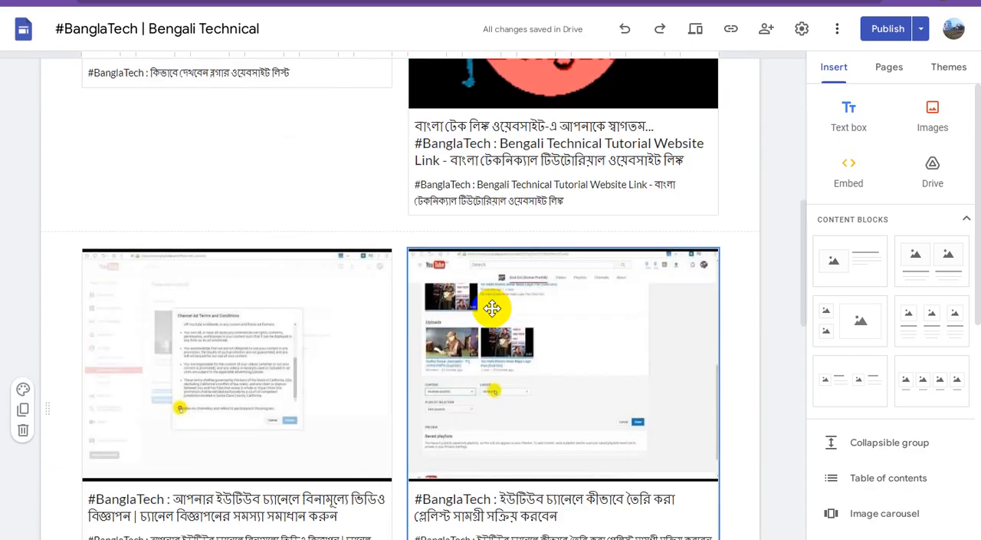
pyautogui.scroll(-5, 492, 308)
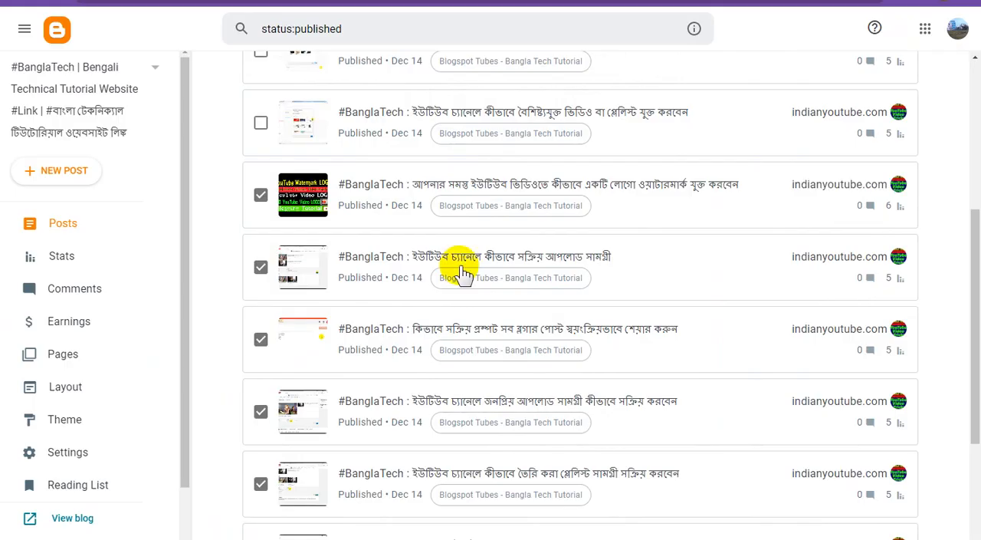
# Step: Mark the Blogger post about adding a featured video or playlist to a YouTube channel and copy its view link
pyautogui.scroll(1, 310, 217)
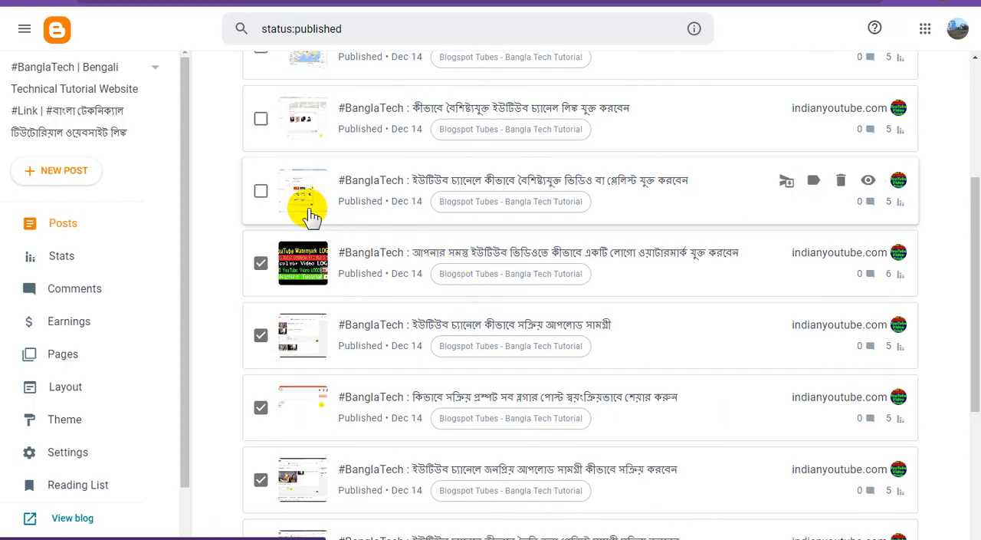
pyautogui.click(261, 191)
pyautogui.rightClick(867, 186)
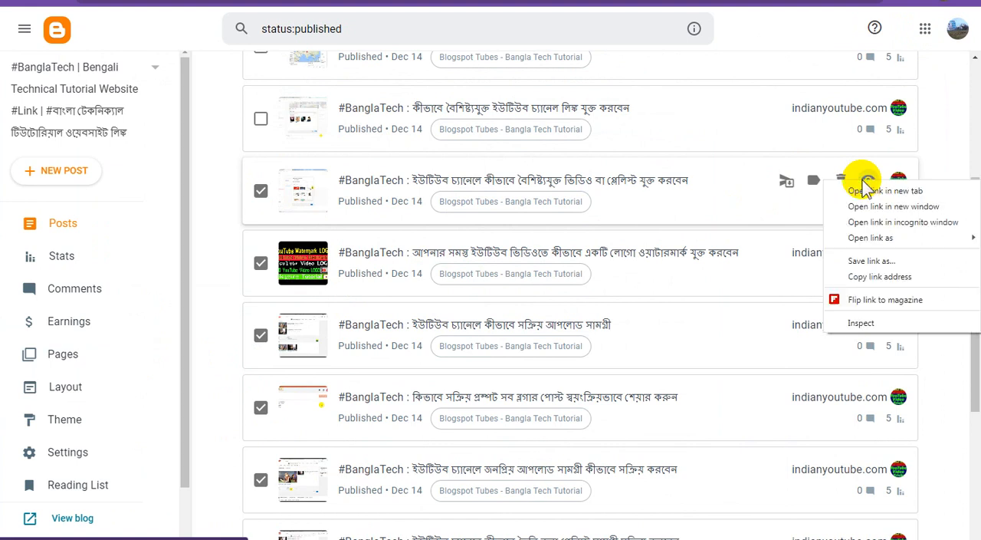
pyautogui.click(867, 277)
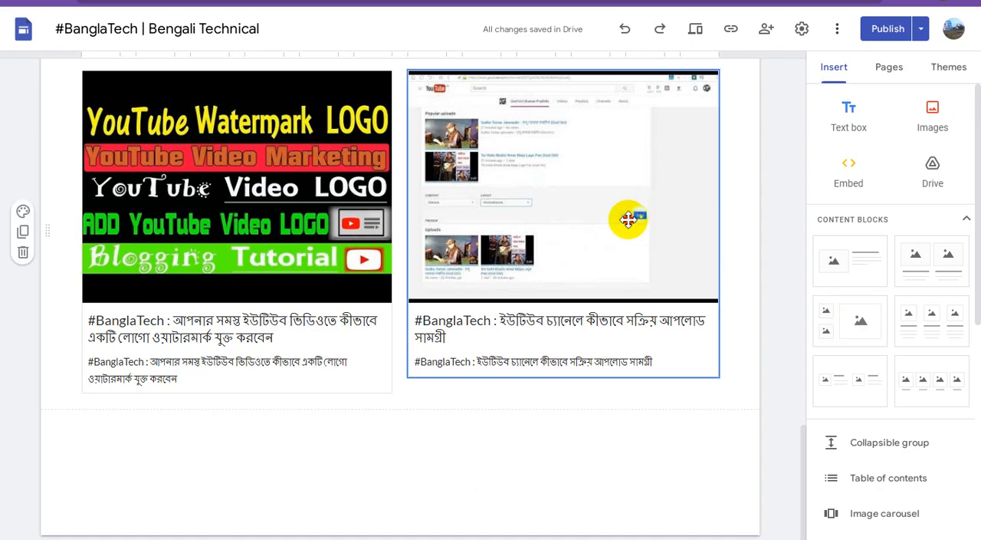
# Step: Switch to Google Sites and embed the copied URL (2023/12/banglatech_61.html) as a Preview below the existing previews
pyautogui.click(628, 220)
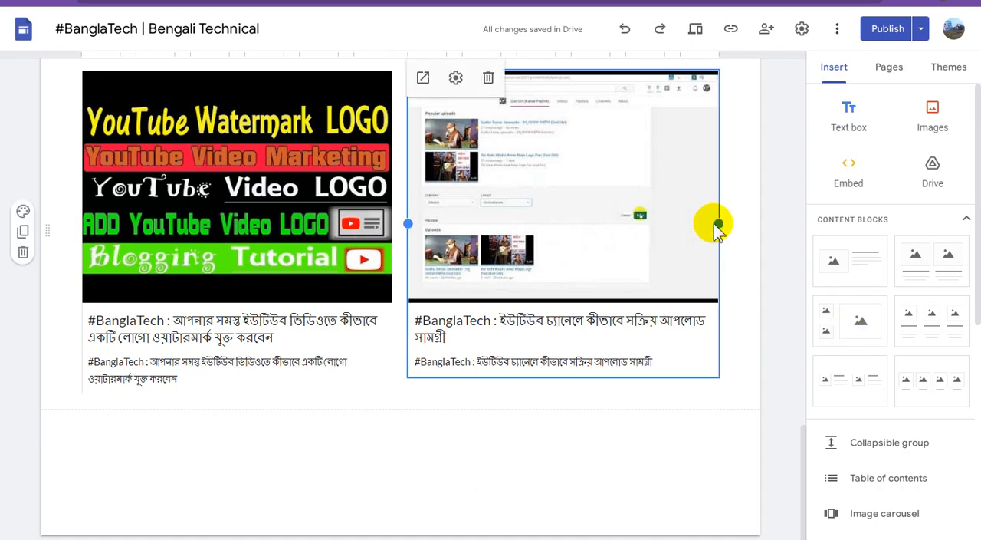
pyautogui.click(849, 173)
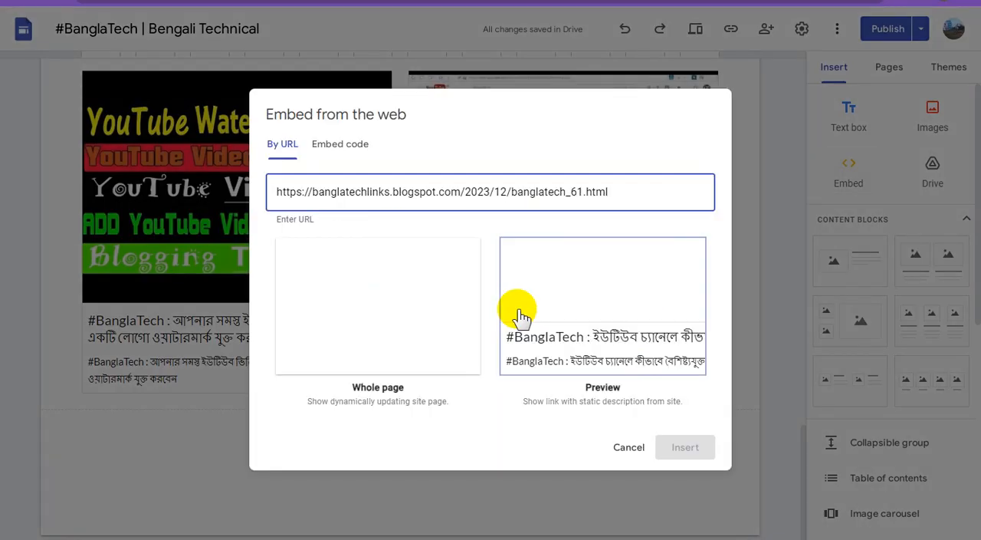
pyautogui.click(520, 315)
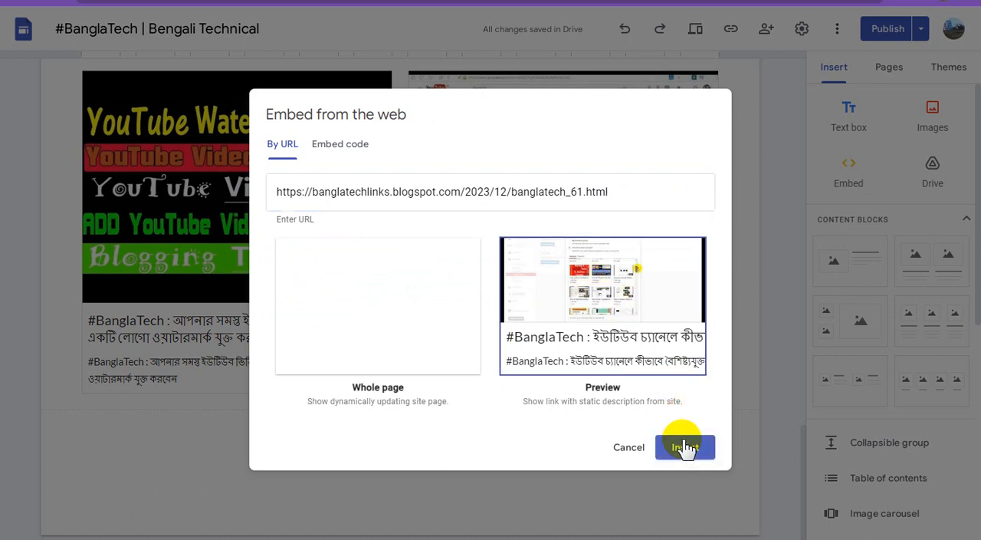
pyautogui.click(685, 447)
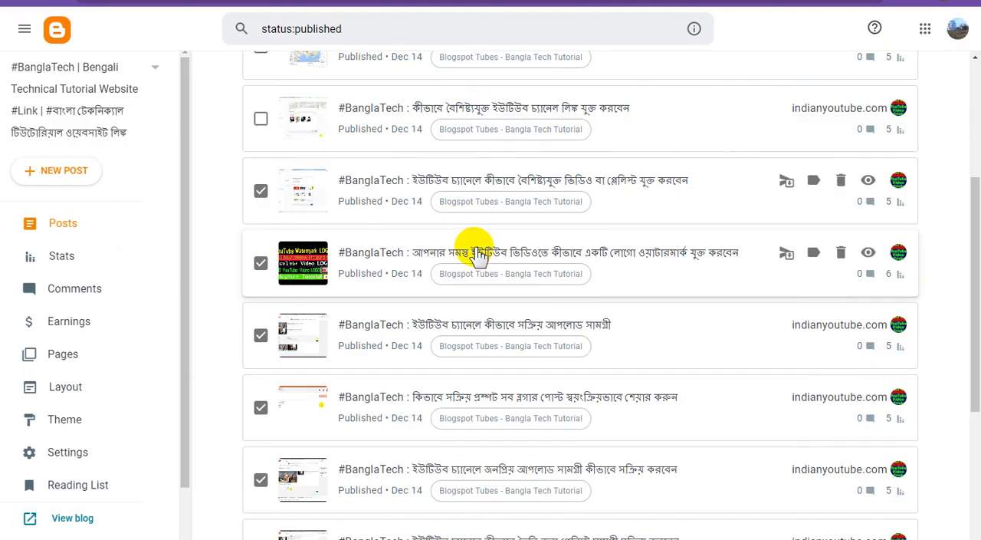
# Step: Switch to Blogger, mark the post about adding featured YouTube channel links, and copy its view link
pyautogui.scroll(3, 473, 252)
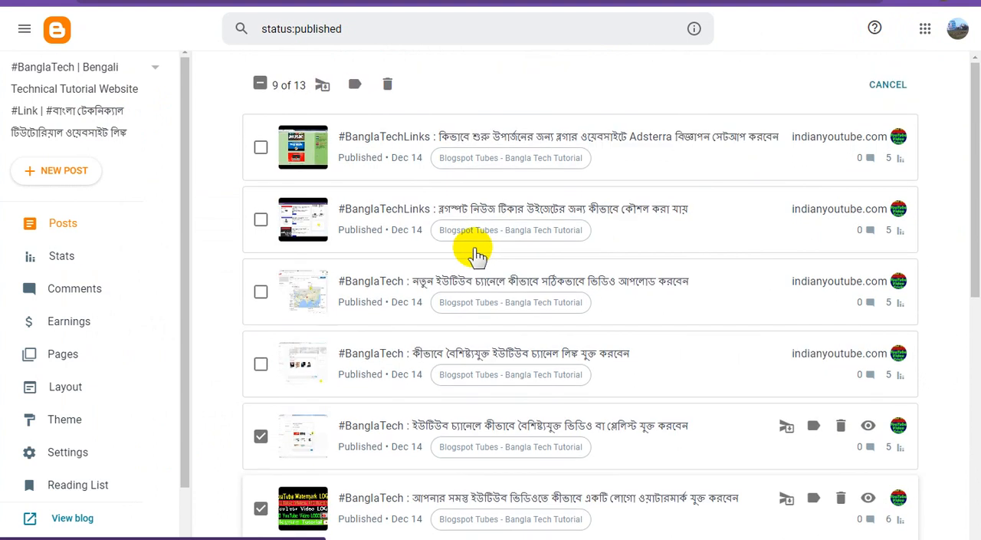
pyautogui.click(261, 365)
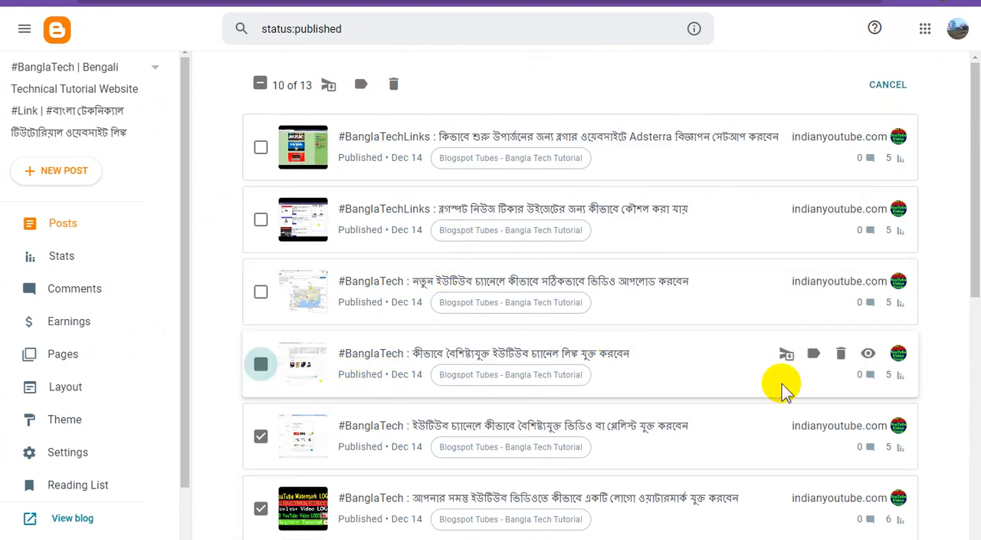
pyautogui.rightClick(868, 357)
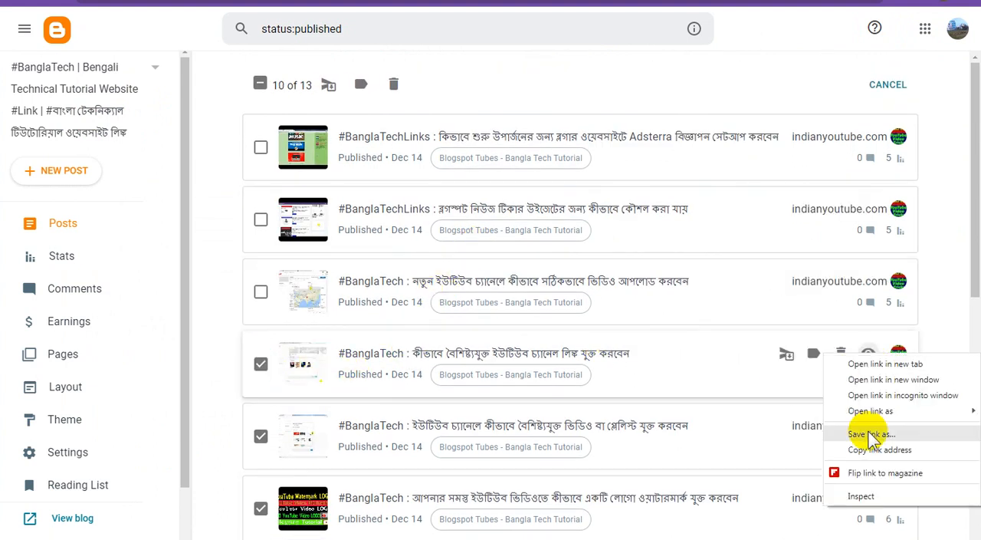
pyautogui.click(851, 451)
# Step: Embed the copied featured channel post URL in Google Sites as a Preview and arrange it to the left of the featured video or playlist preview
pyautogui.click(537, 2)
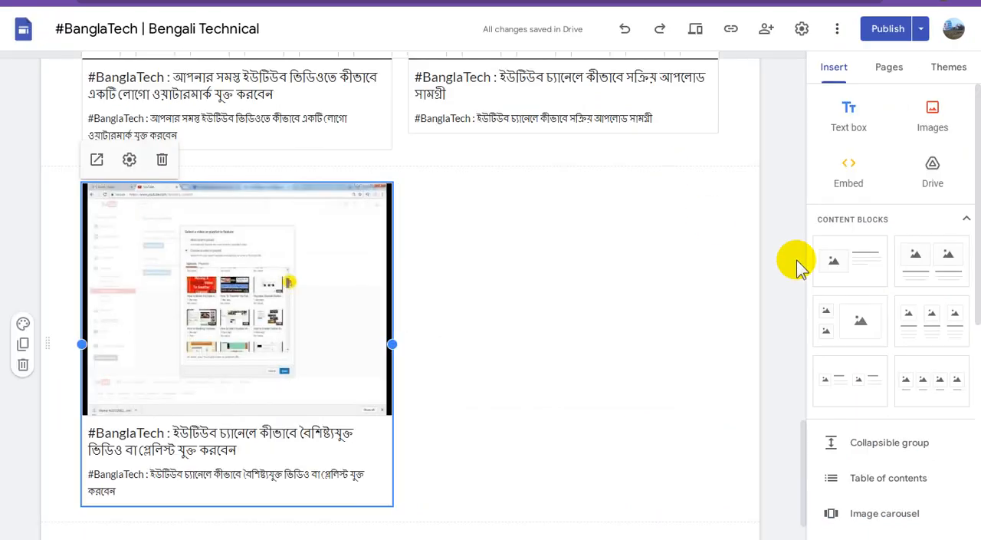
pyautogui.click(844, 176)
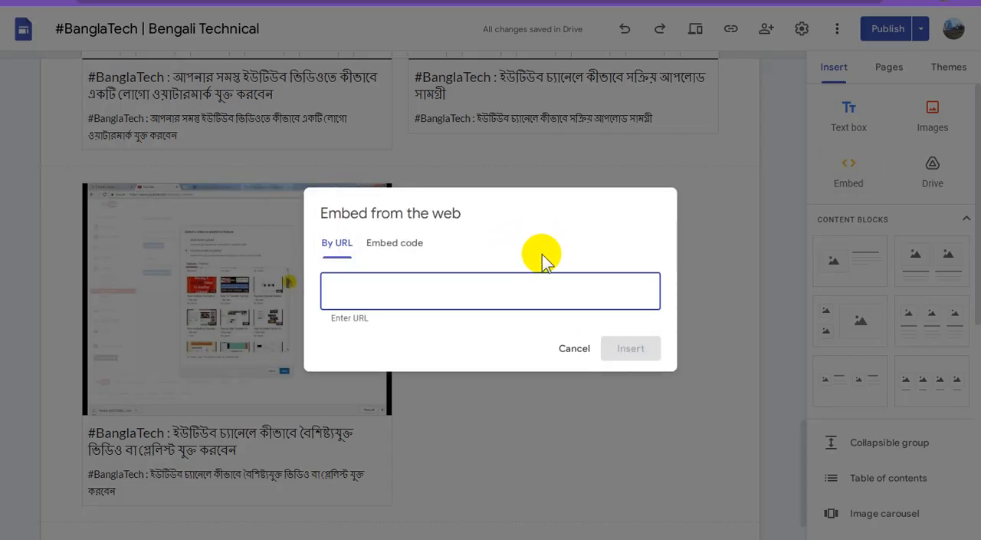
pyautogui.hotkey('ctrl', 'v')
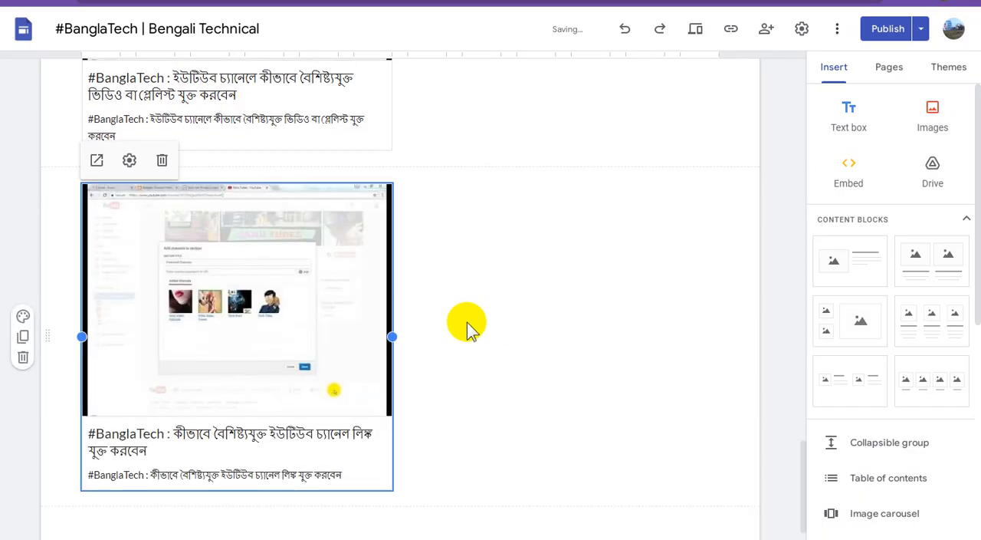
pyautogui.scroll(2, 398, 333)
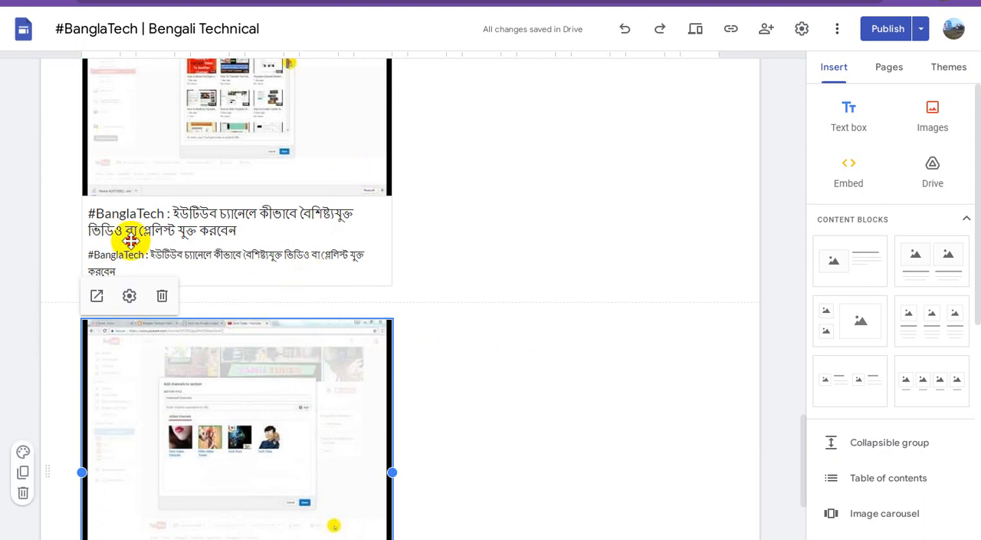
pyautogui.moveTo(131, 240); pyautogui.dragTo(77, 149)
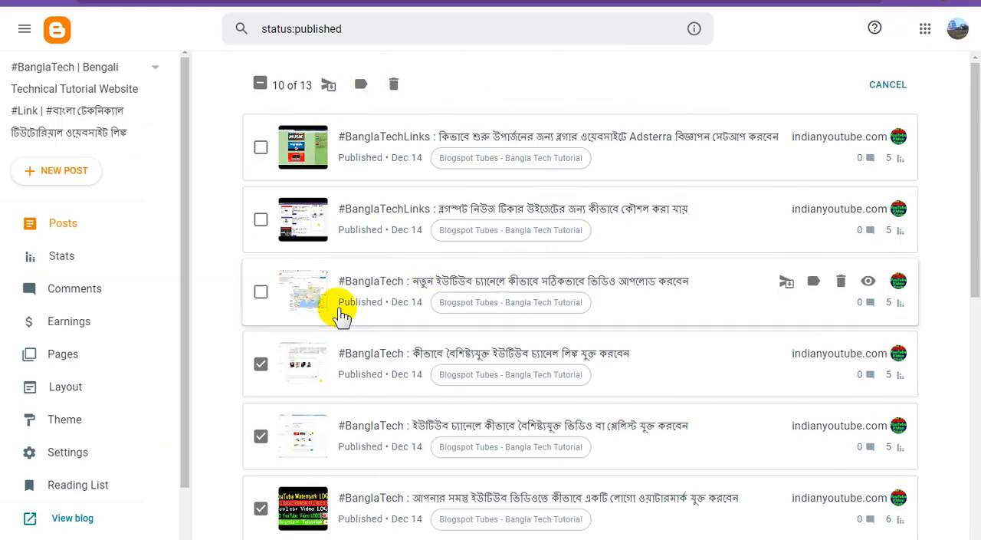
# Step: Mark the Blogger post about uploading videos correctly to a new YouTube channel and copy its view link
pyautogui.click(260, 292)
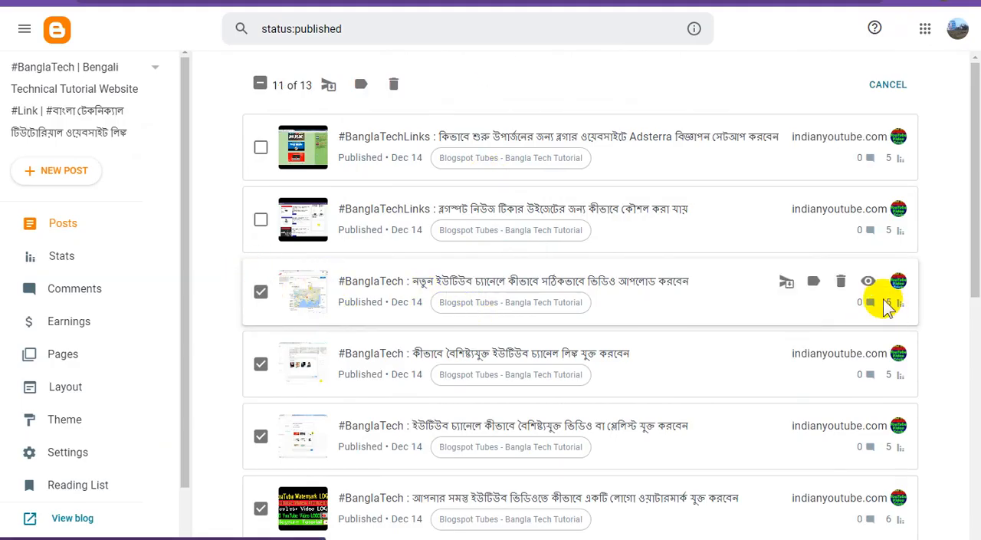
pyautogui.rightClick(866, 282)
pyautogui.click(851, 377)
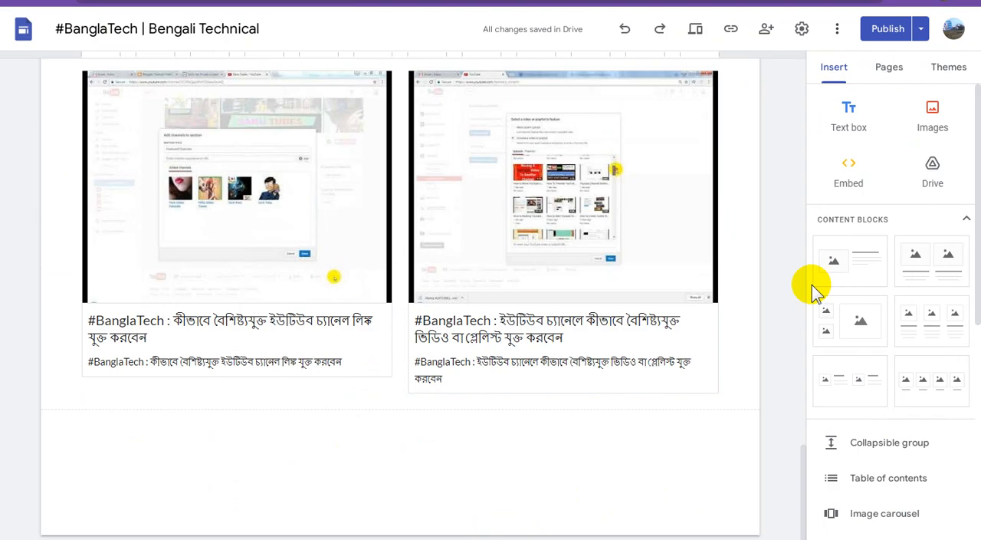
# Step: Switch to Google Sites and embed the copied URL (2023/12/banglatech_3.html) as a Preview below the existing previews
pyautogui.click(661, 213)
pyautogui.click(832, 170)
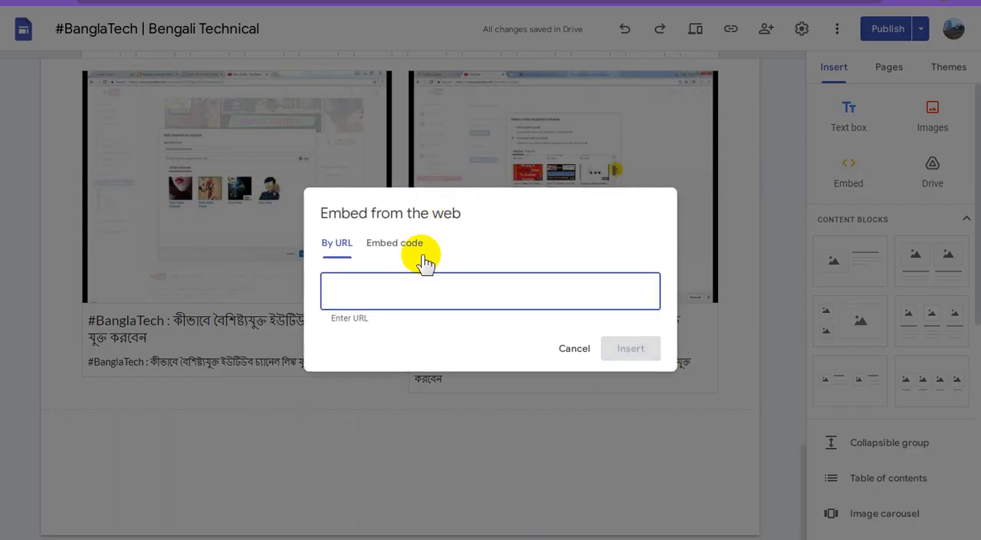
pyautogui.click(527, 318)
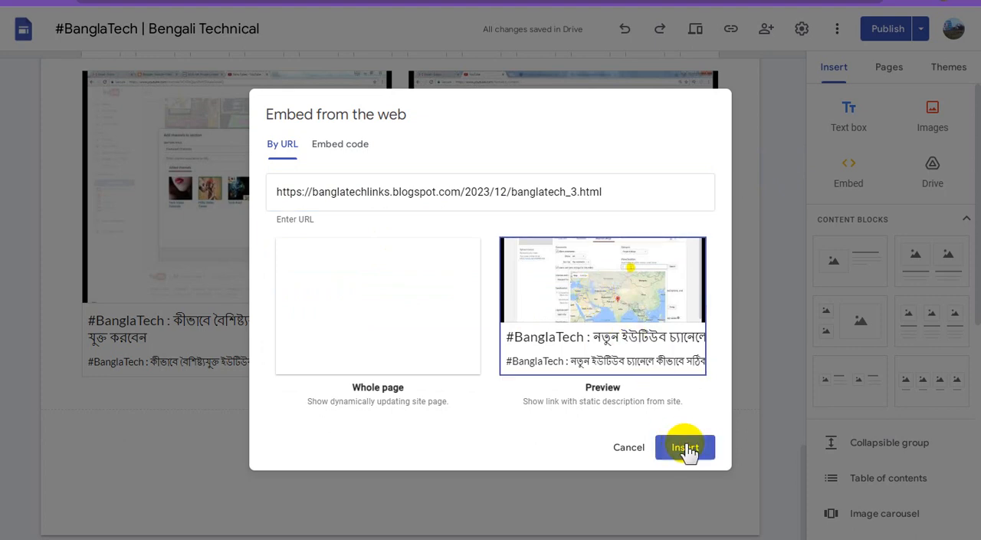
pyautogui.click(686, 447)
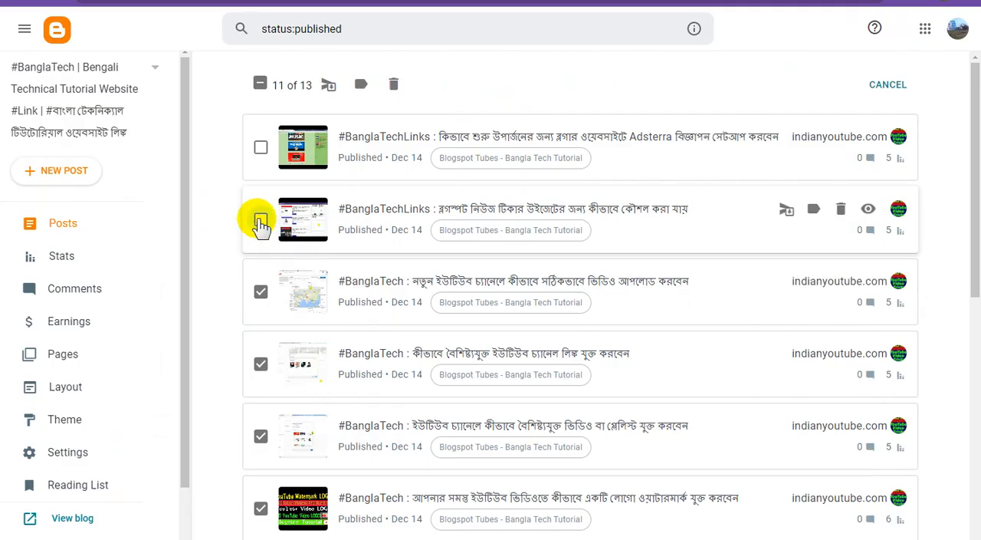
# Step: Mark the Blogger post about the Blogspot news ticker widget and copy its view link
pyautogui.click(260, 221)
pyautogui.rightClick(868, 217)
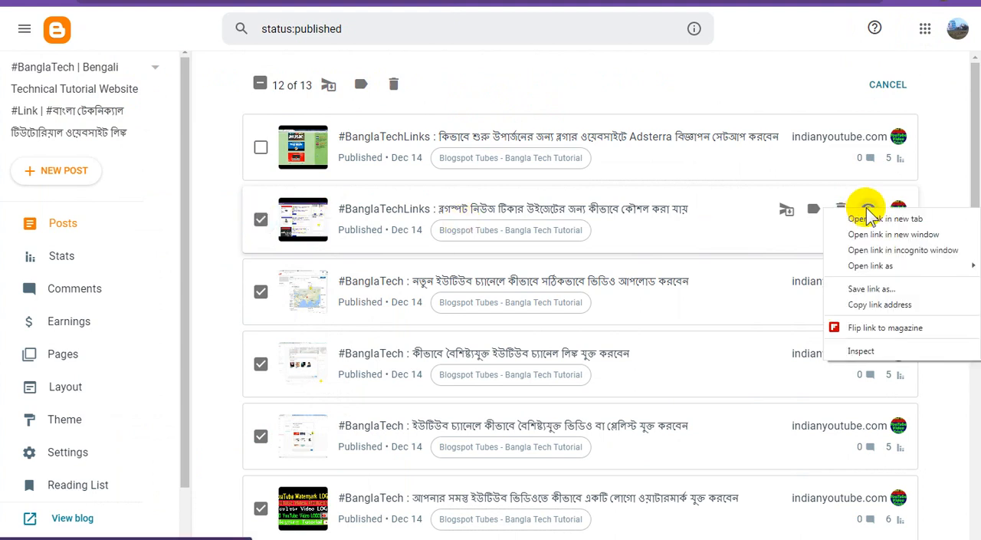
pyautogui.click(867, 300)
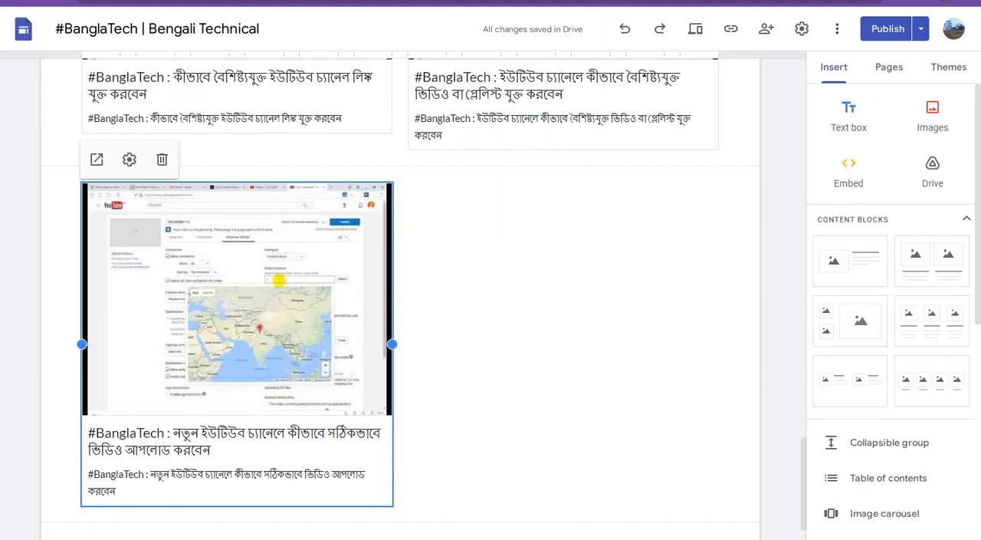
# Step: Embed the copied URL (2023/12/banglatechlinks.html) in Google Sites as a Preview and arrange it to the left of the new-channel video upload preview
pyautogui.click(847, 163)
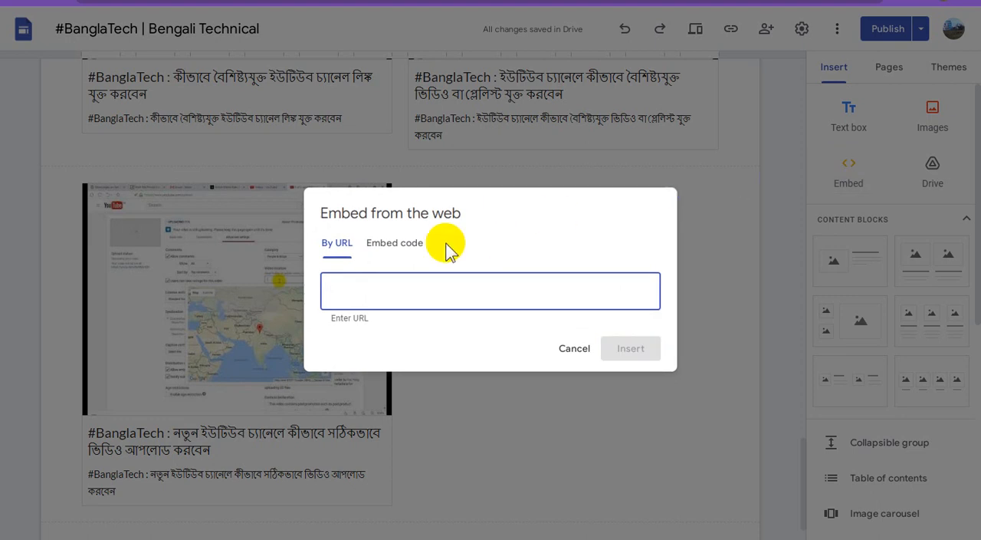
pyautogui.hotkey('ctrl', 'v')
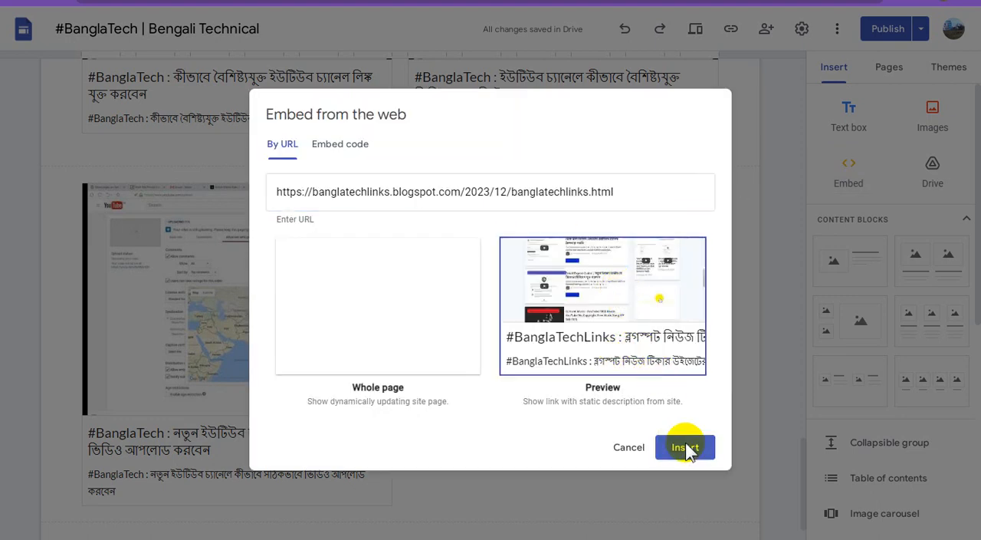
pyautogui.click(687, 449)
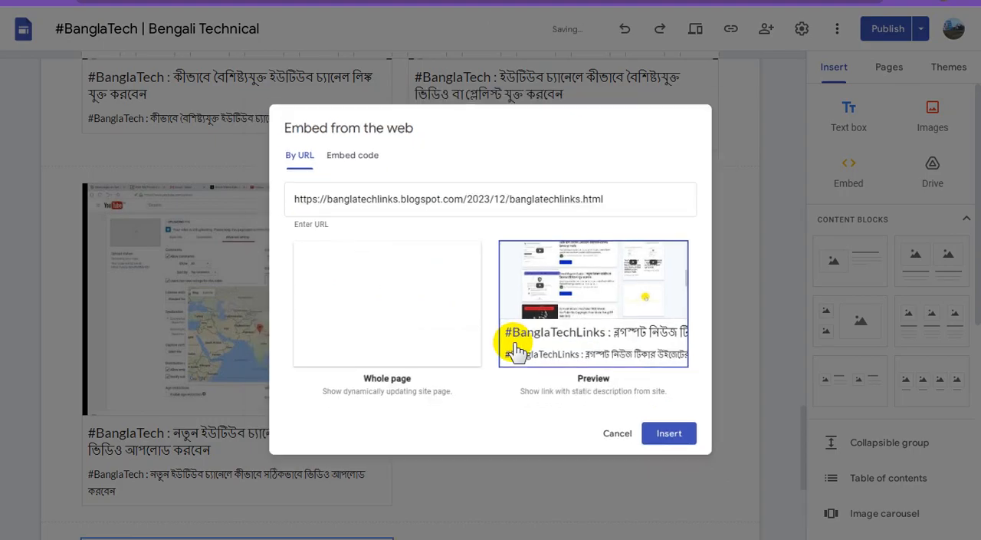
pyautogui.scroll(2, 444, 354)
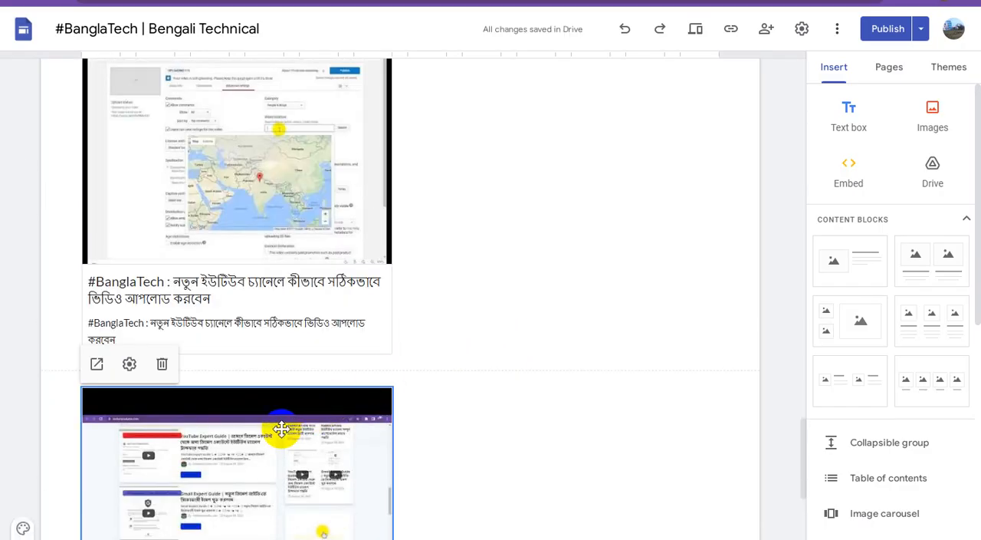
pyautogui.moveTo(280, 426); pyautogui.dragTo(175, 182)
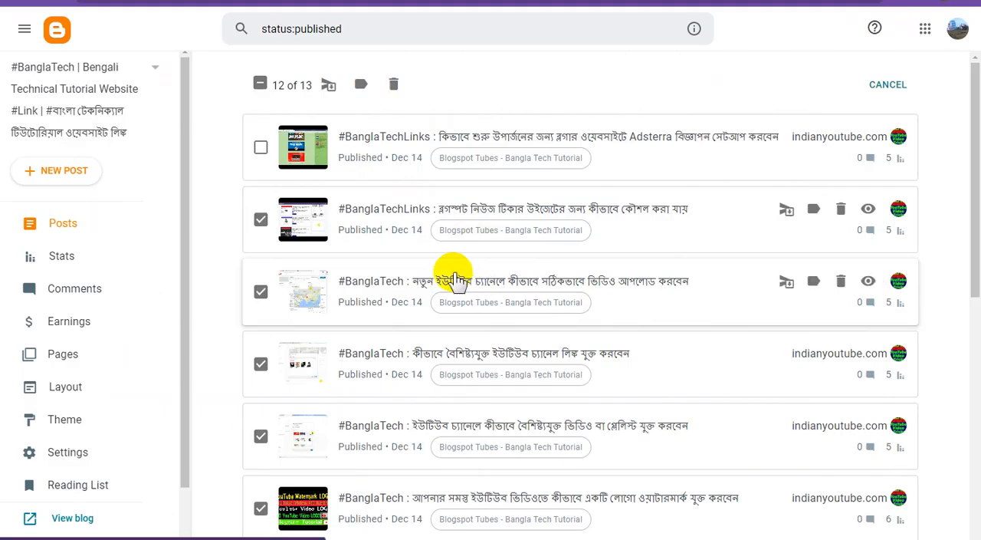
# Step: Mark the Blogger post about setting up Adsterra ads on a Blogger website and copy its view link
pyautogui.click(261, 147)
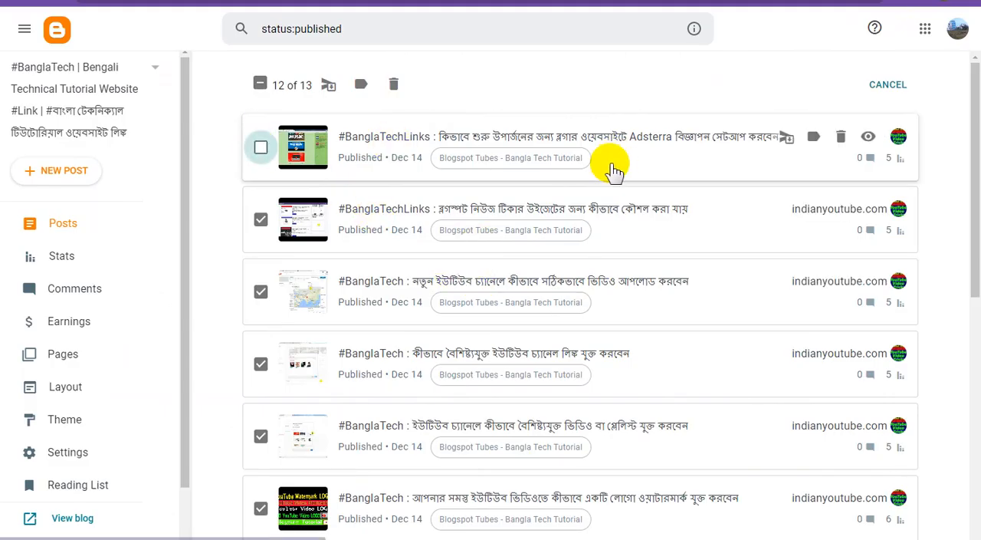
pyautogui.rightClick(871, 140)
pyautogui.click(864, 230)
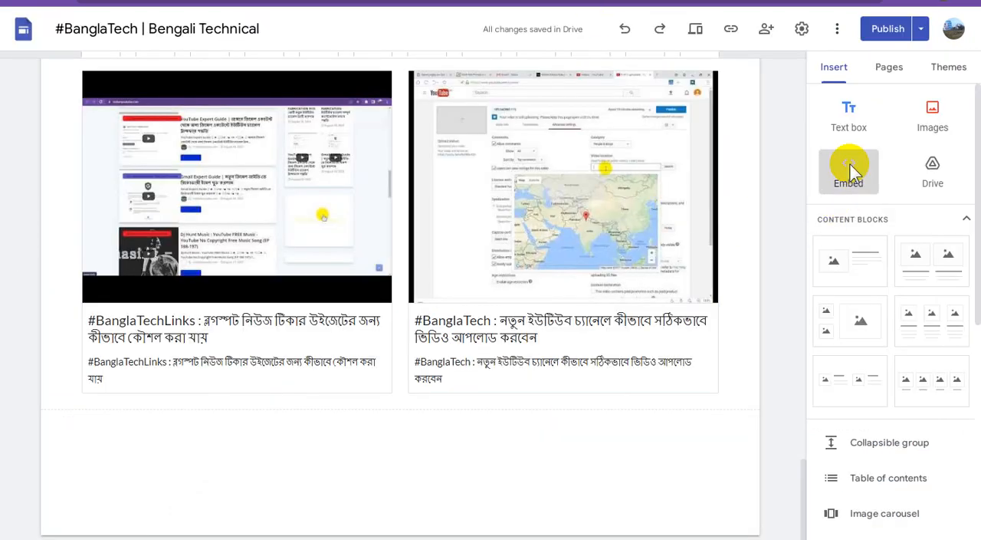
# Step: Embed the copied URL (2023/12/banglatechlinks-adsterra.html) in Google Sites as a Preview and publish the updated home page
pyautogui.click(849, 169)
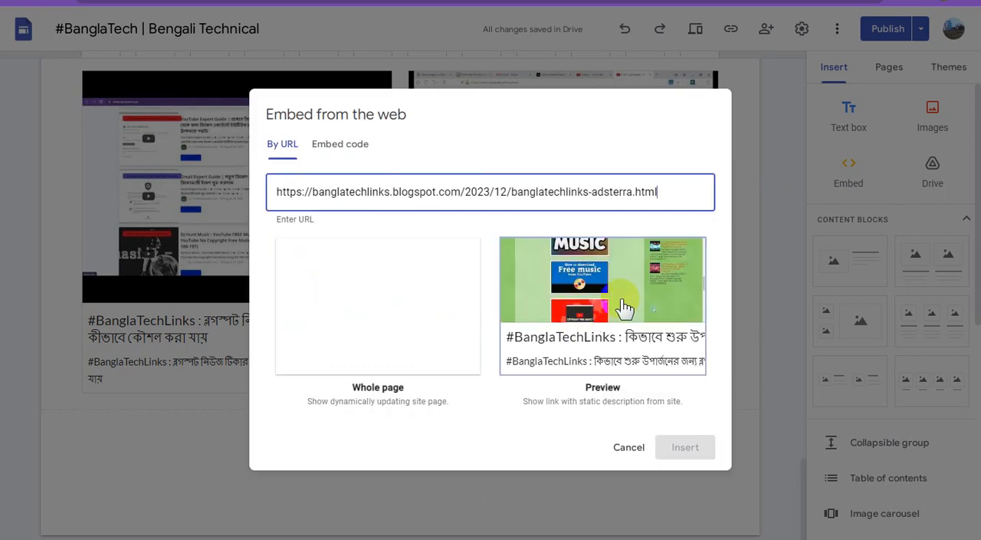
pyautogui.click(688, 449)
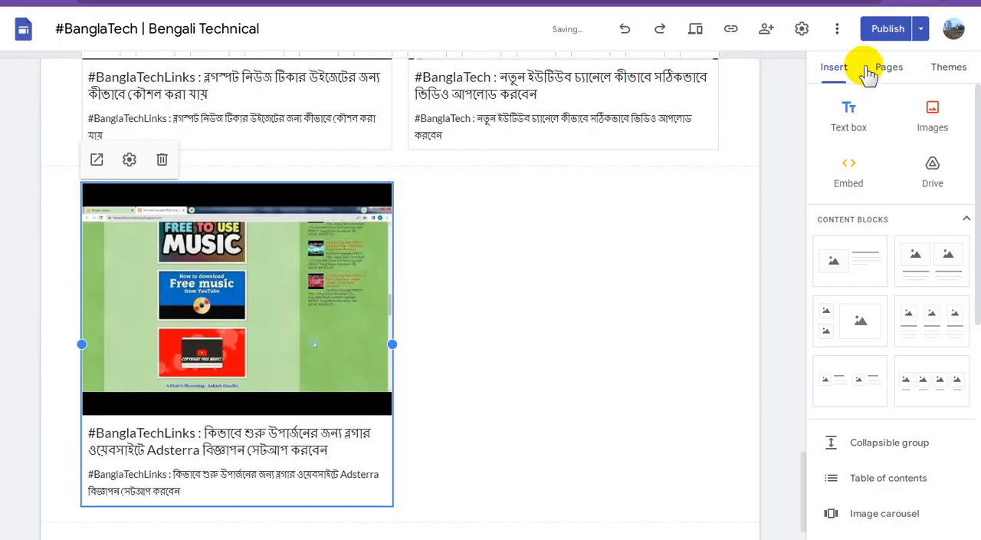
pyautogui.click(879, 38)
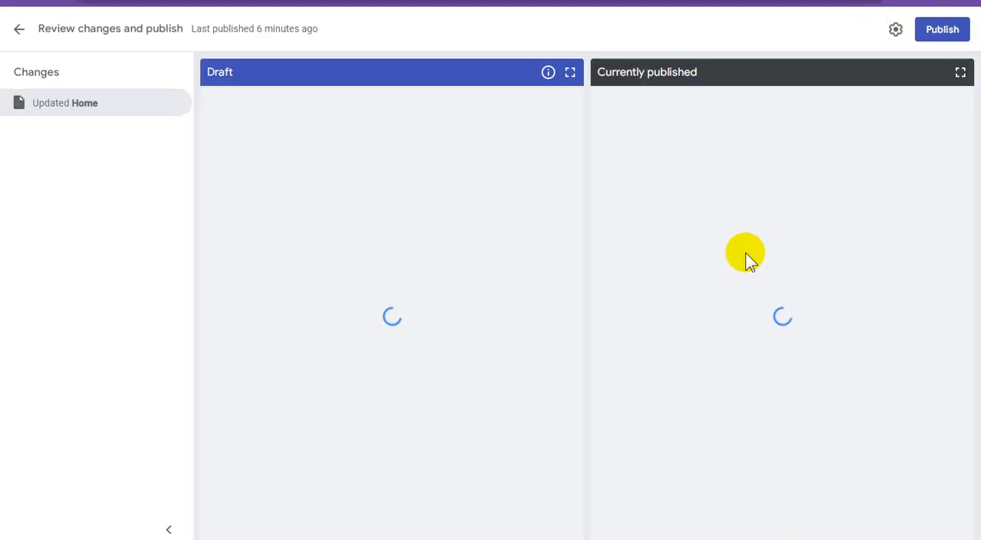
pyautogui.click(932, 37)
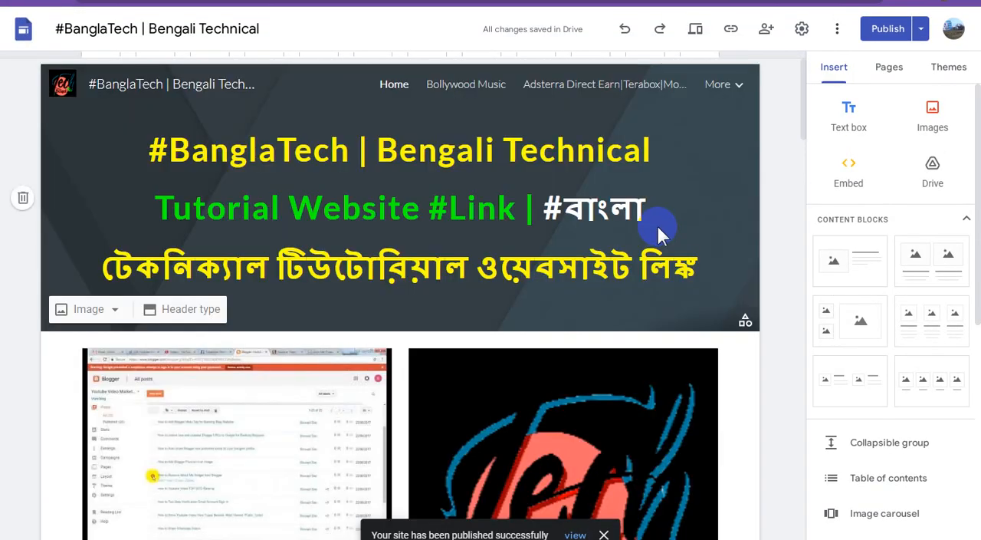
# Step: Open the published site and look through the two-column post previews on its home page
pyautogui.click(885, 30)
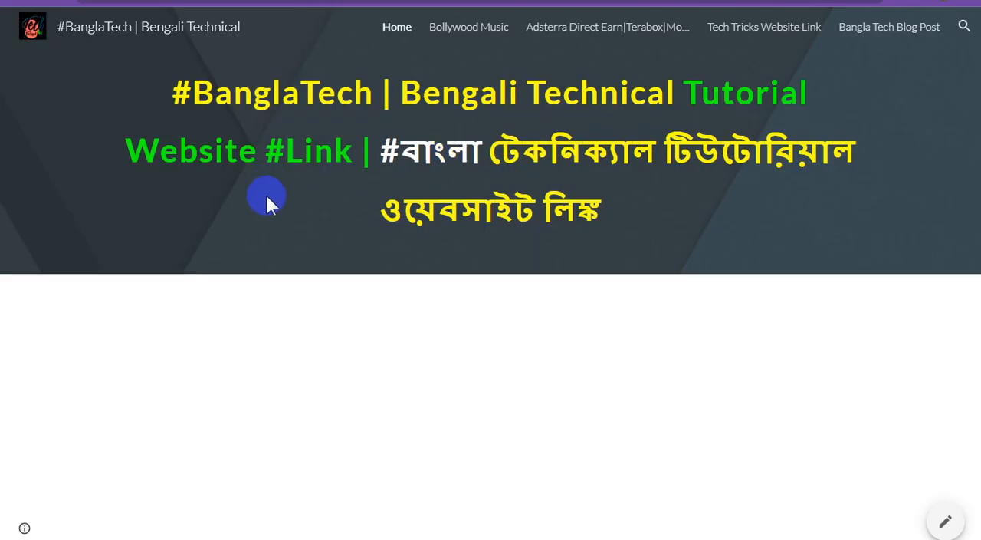
pyautogui.rightClick(268, 196)
pyautogui.click(552, 221)
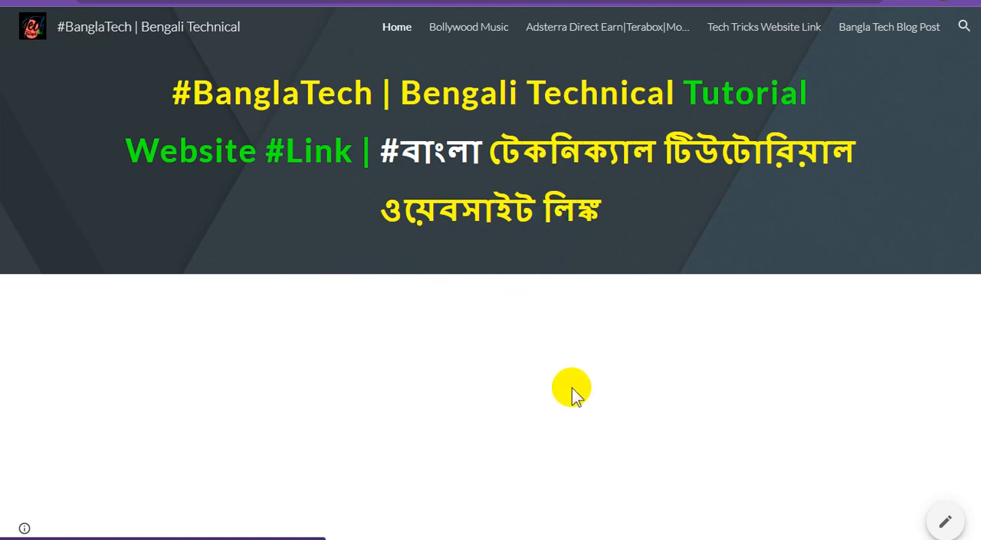
pyautogui.scroll(-4, 572, 391)
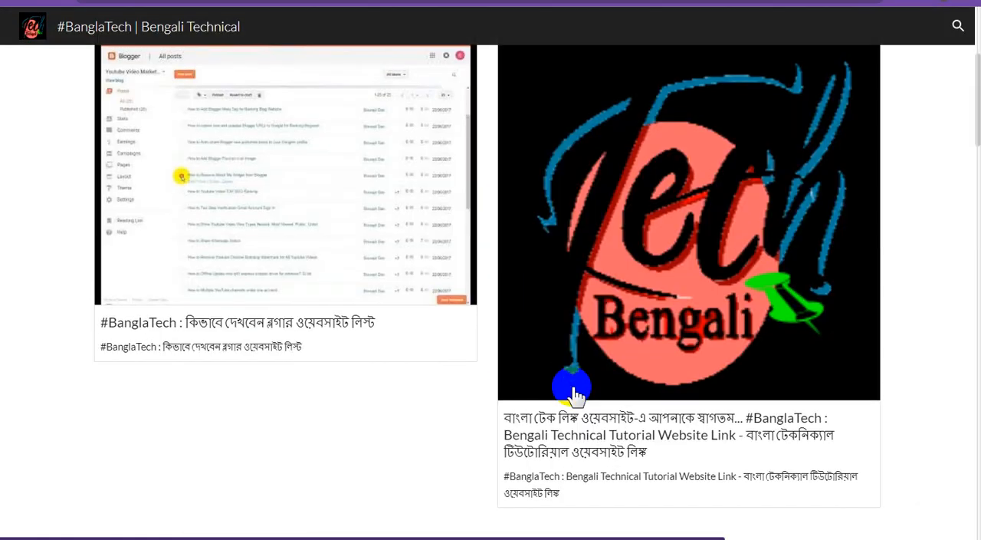
pyautogui.scroll(-8, 572, 388)
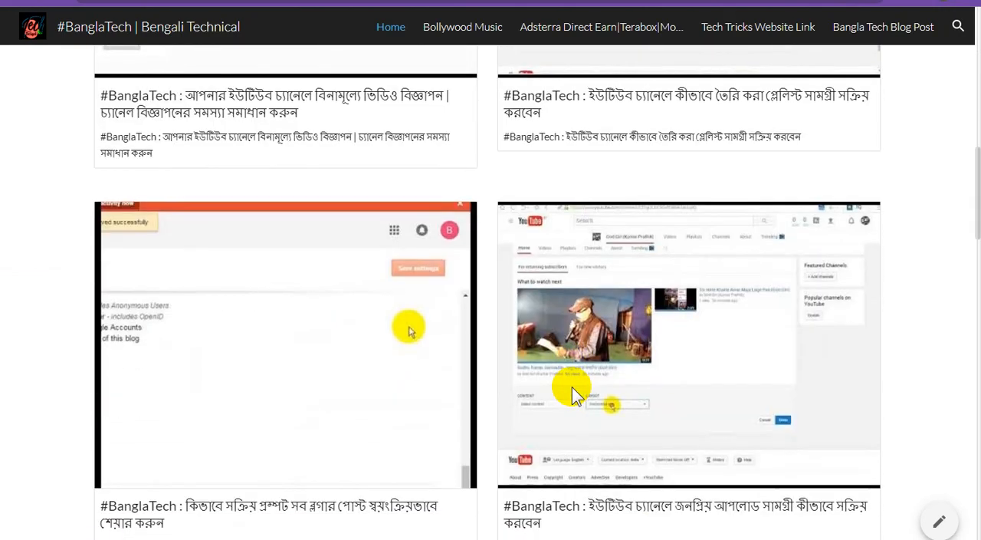
pyautogui.scroll(-14, 572, 394)
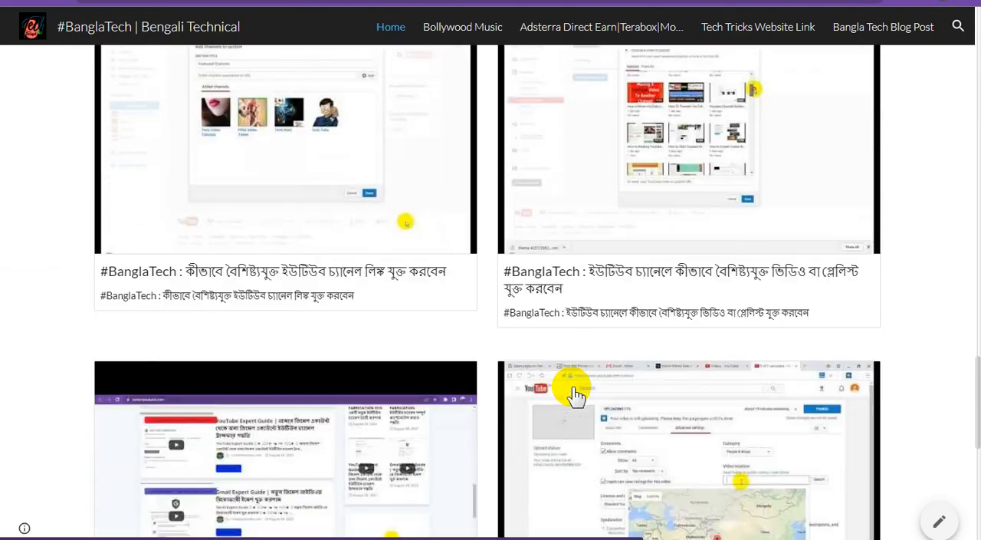
# Step: Check the last post previews at the end of the published home page and return to its header
pyautogui.scroll(-8, 576, 395)
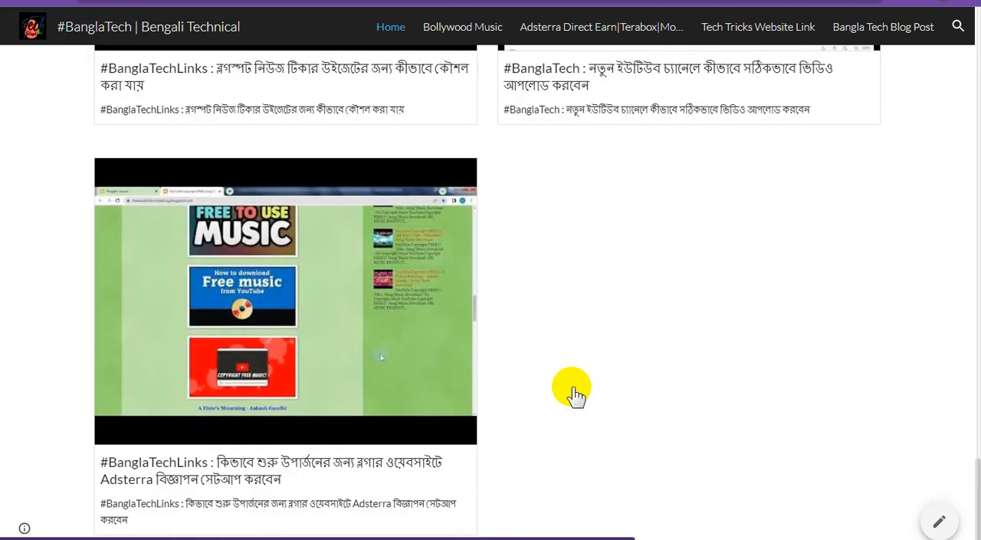
pyautogui.scroll(10, 576, 394)
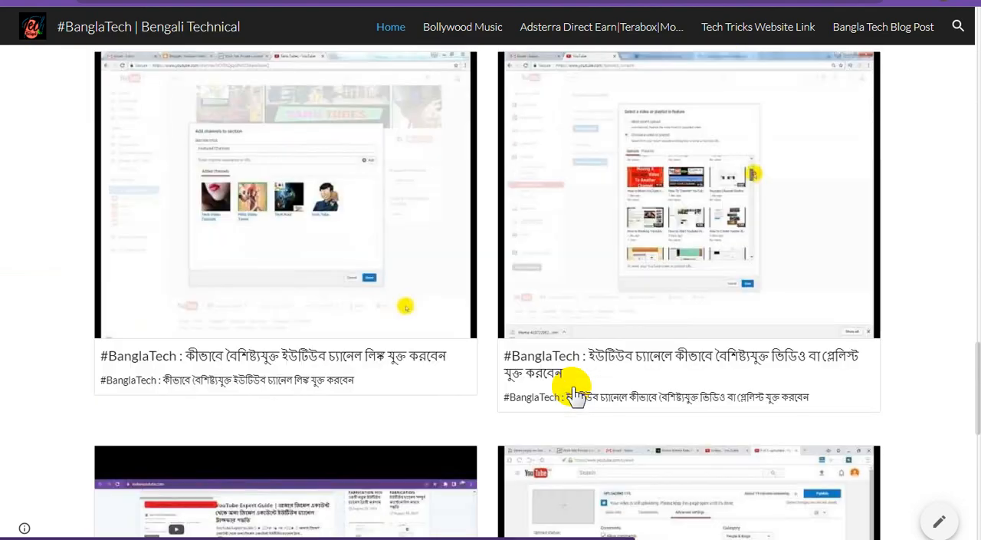
pyautogui.scroll(10, 577, 395)
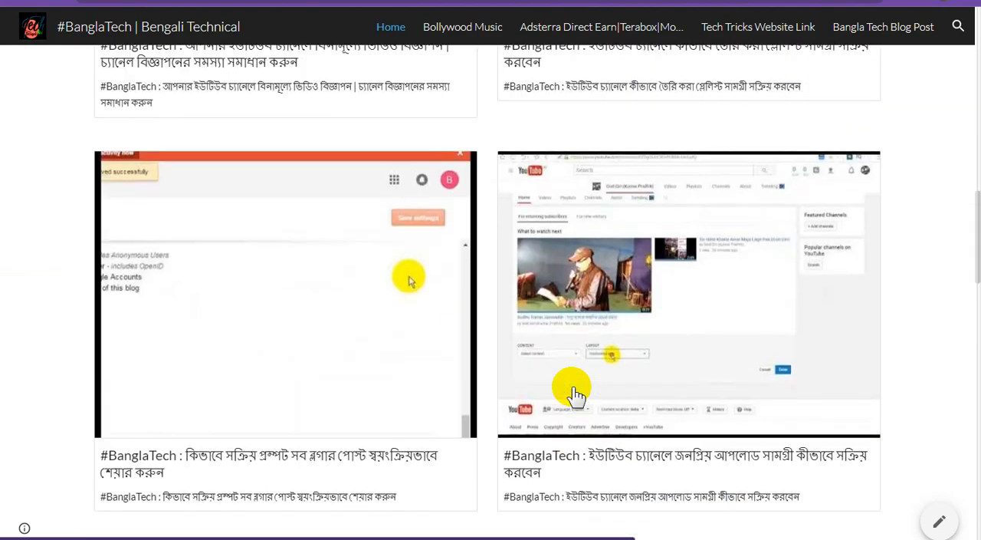
pyautogui.scroll(10, 577, 395)
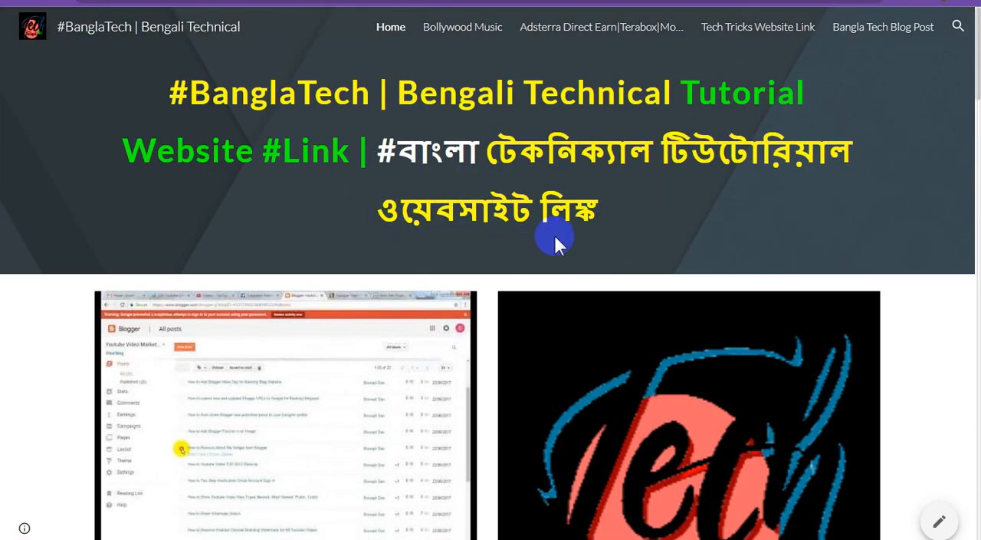
# Step: Switch to Blogger's pages list and copy the view link of the published #BanglaTech [SITEMAP] page
pyautogui.click(565, 337)
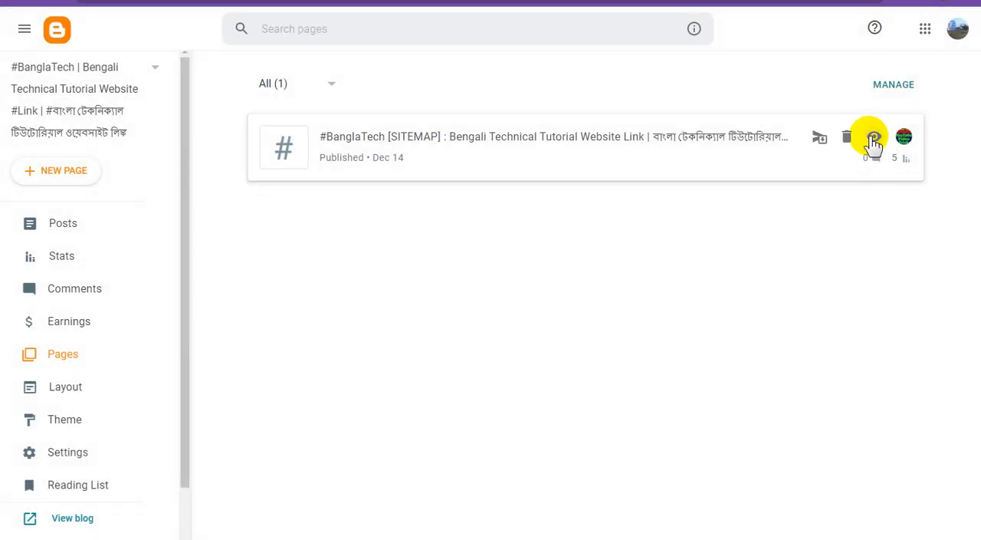
pyautogui.rightClick(874, 142)
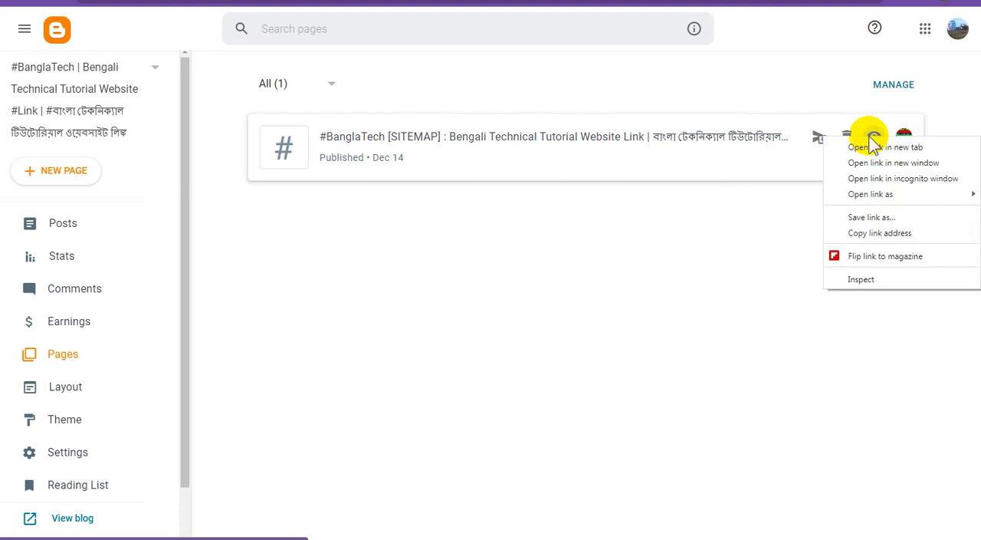
pyautogui.click(869, 231)
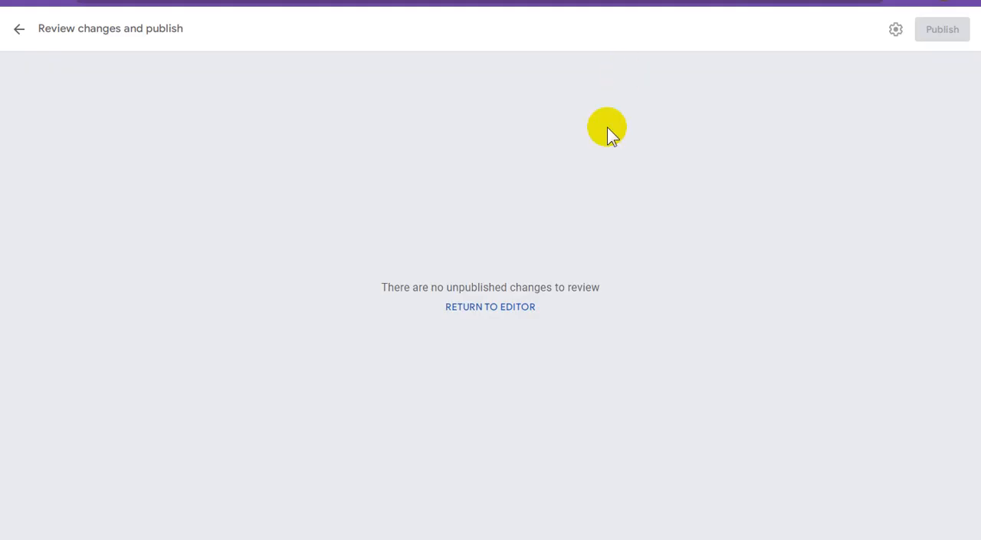
# Step: Return to the Google Sites editor and embed the copied URL (p/banglatech-sitemap-bengali-technical.html) as a Preview at the end of the home page
pyautogui.click(517, 308)
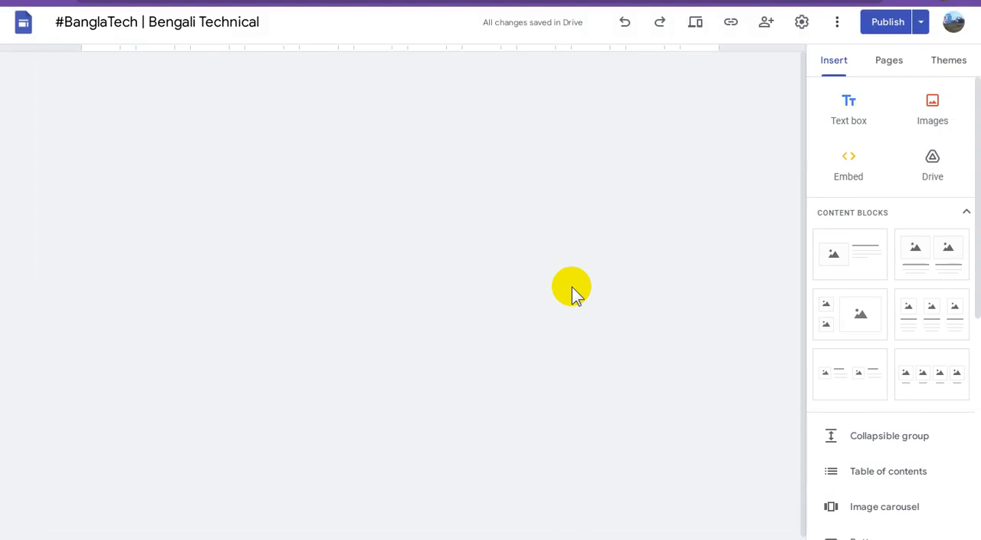
pyautogui.scroll(-8, 640, 324)
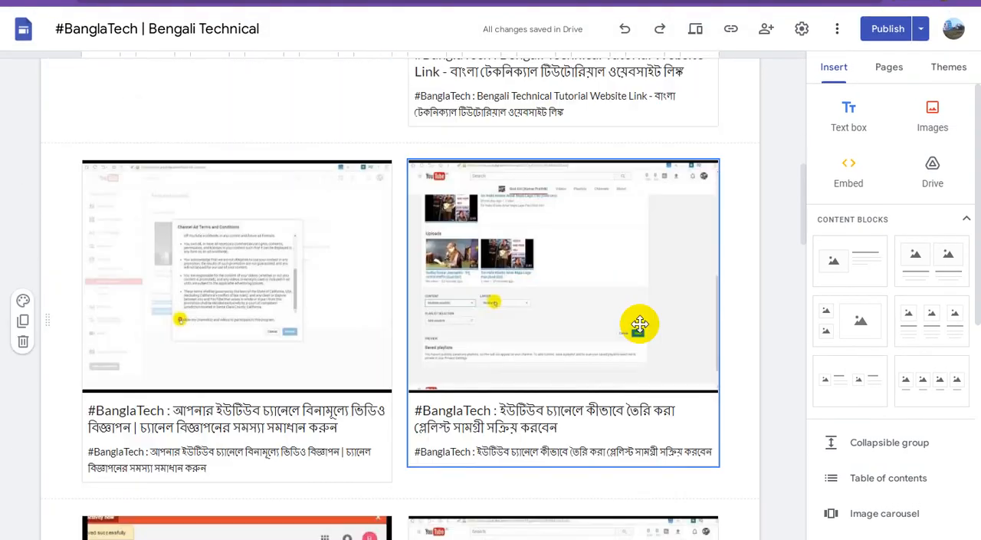
pyautogui.scroll(-20, 640, 323)
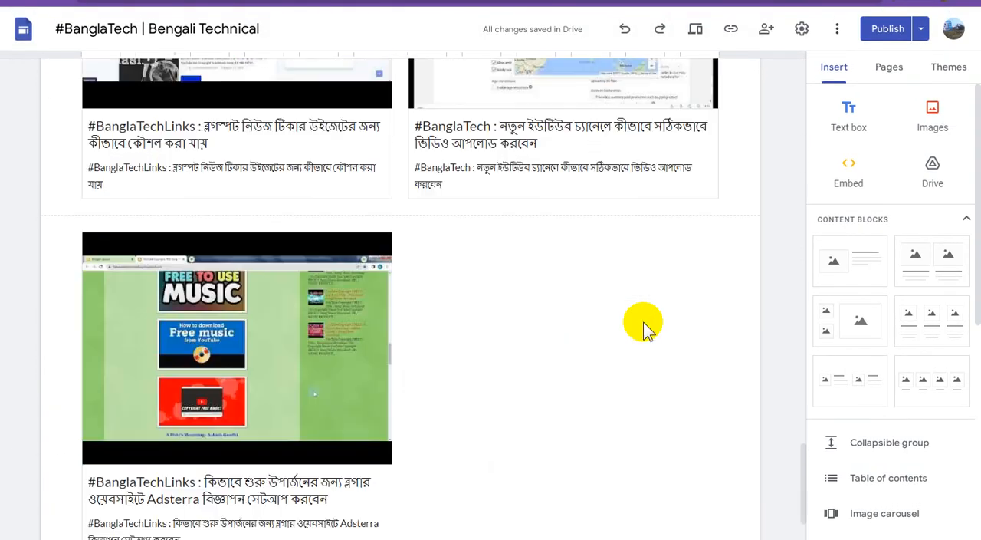
pyautogui.scroll(-3, 643, 322)
pyautogui.click(316, 202)
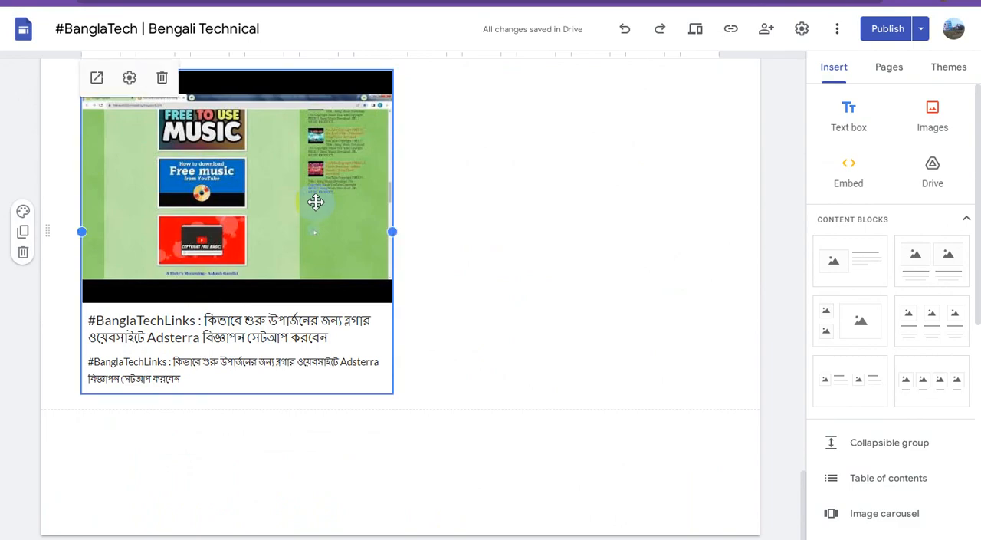
pyautogui.click(832, 193)
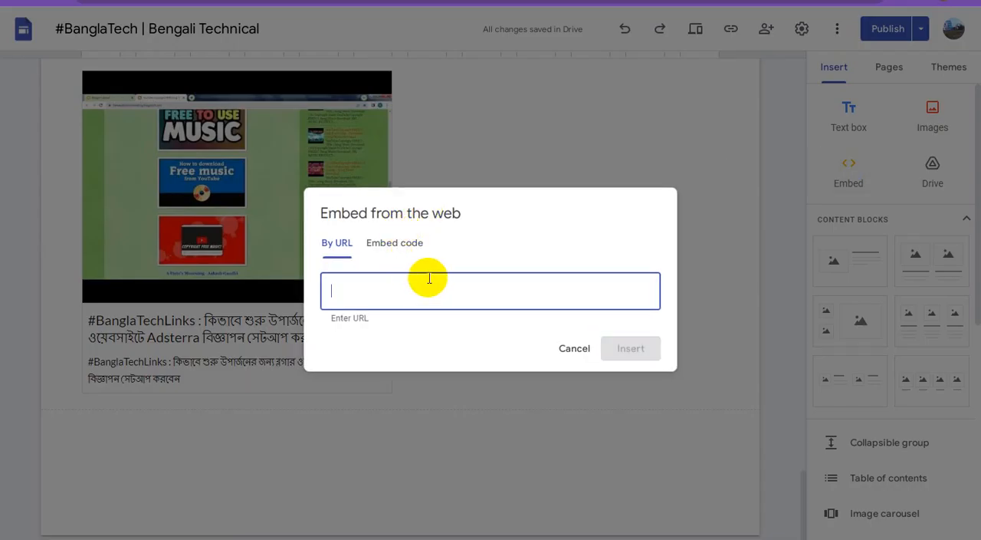
pyautogui.write('https://banglatechlinks.blogspot.com/p/banglatech-sitemap-bengali-technical.html')
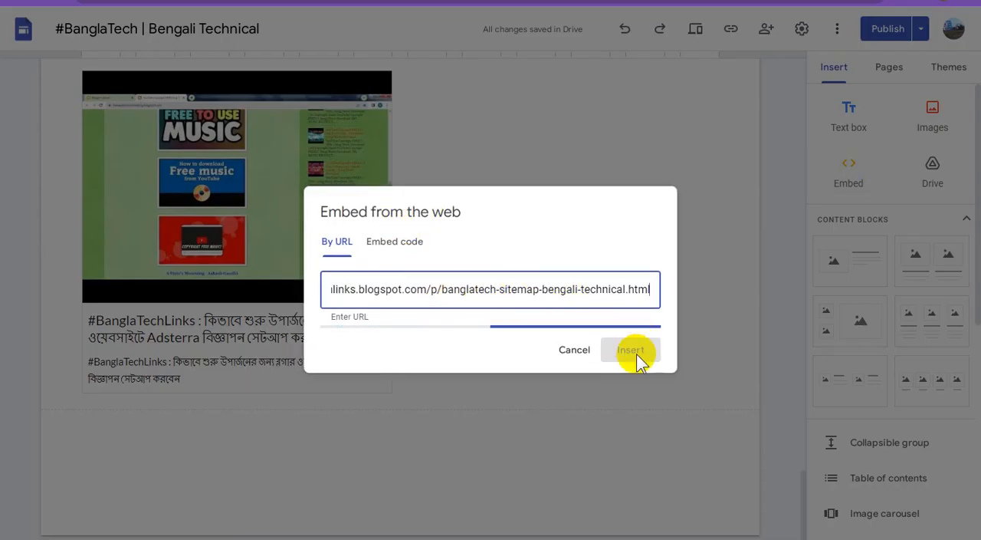
pyautogui.click(626, 331)
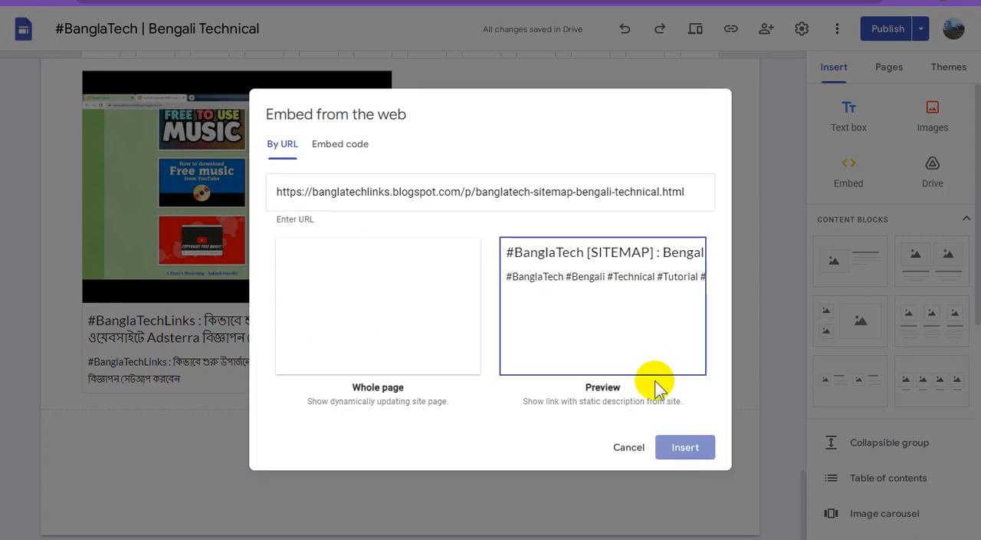
pyautogui.click(684, 450)
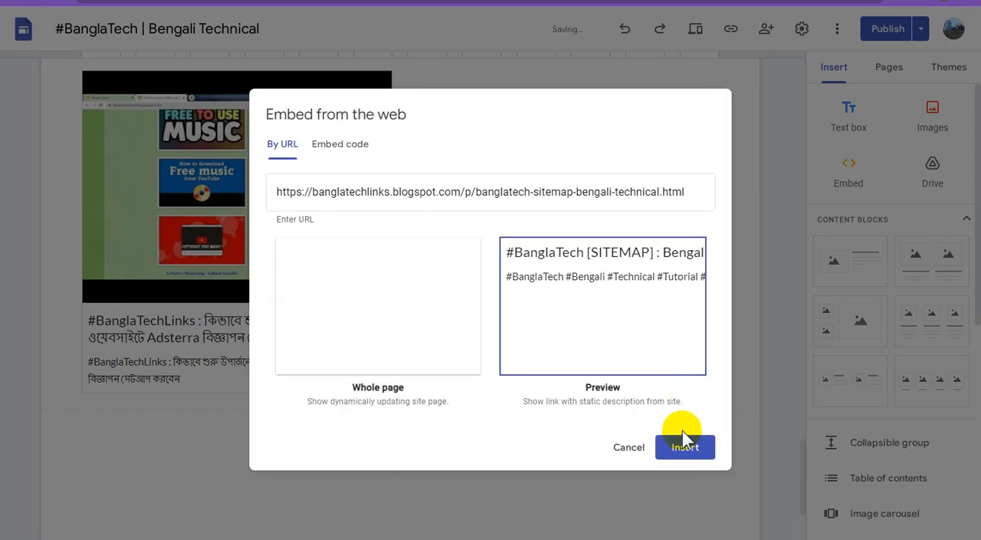
# Step: Arrange the sitemap preview in the same row as the Adsterra post preview, to the left of it
pyautogui.scroll(3, 506, 383)
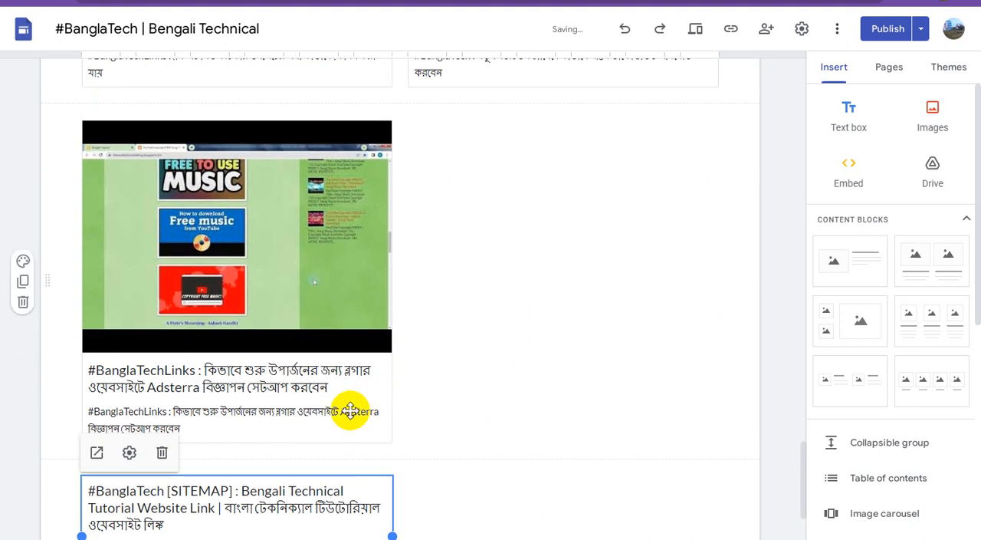
pyautogui.click(435, 253)
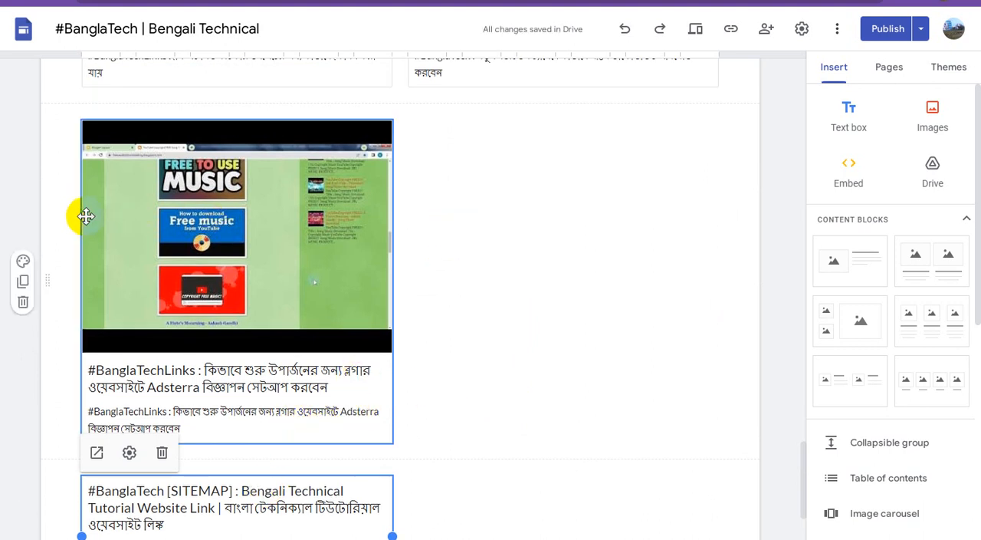
pyautogui.scroll(-3, 184, 317)
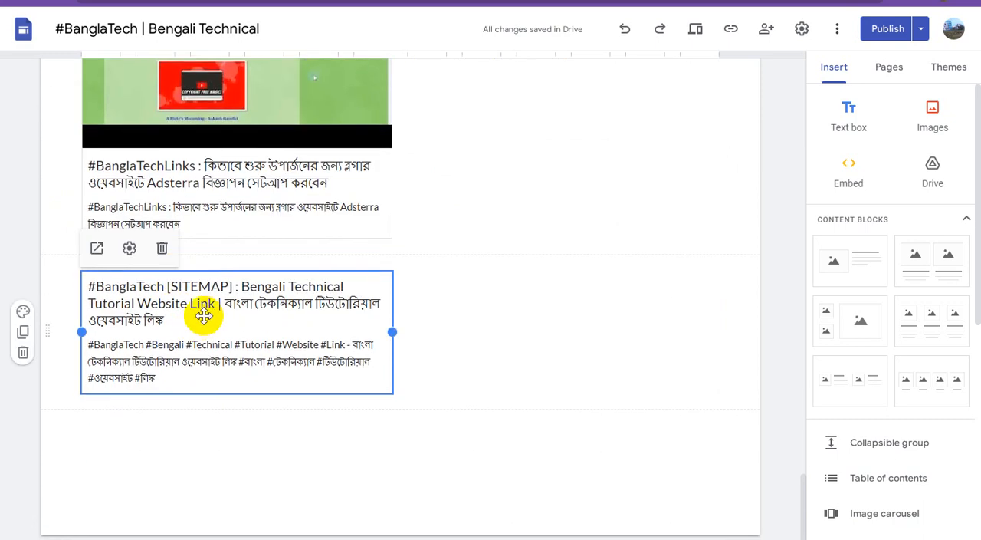
pyautogui.moveTo(72, 149); pyautogui.dragTo(445, 233)
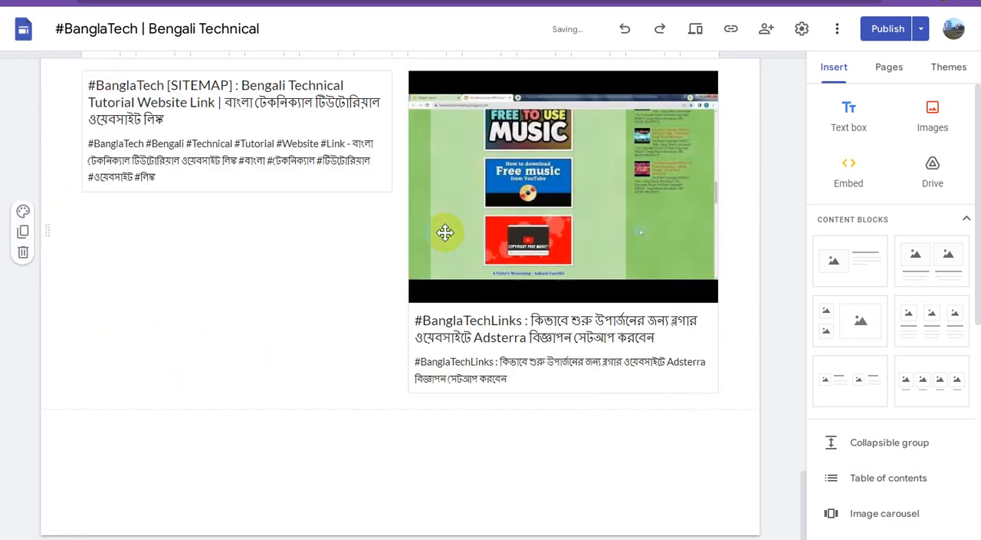
# Step: Publish the updated home page with the sitemap preview added
pyautogui.scroll(4, 559, 329)
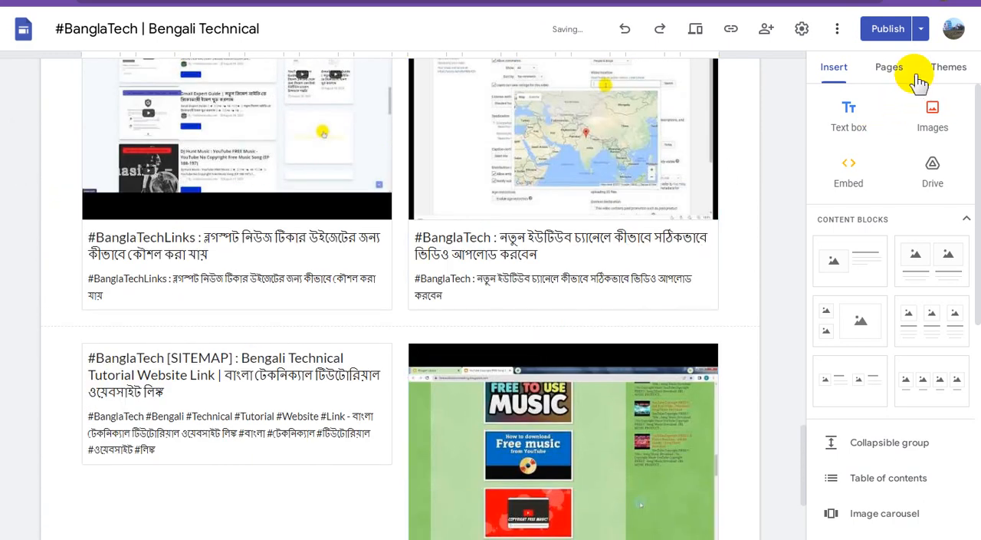
pyautogui.click(888, 31)
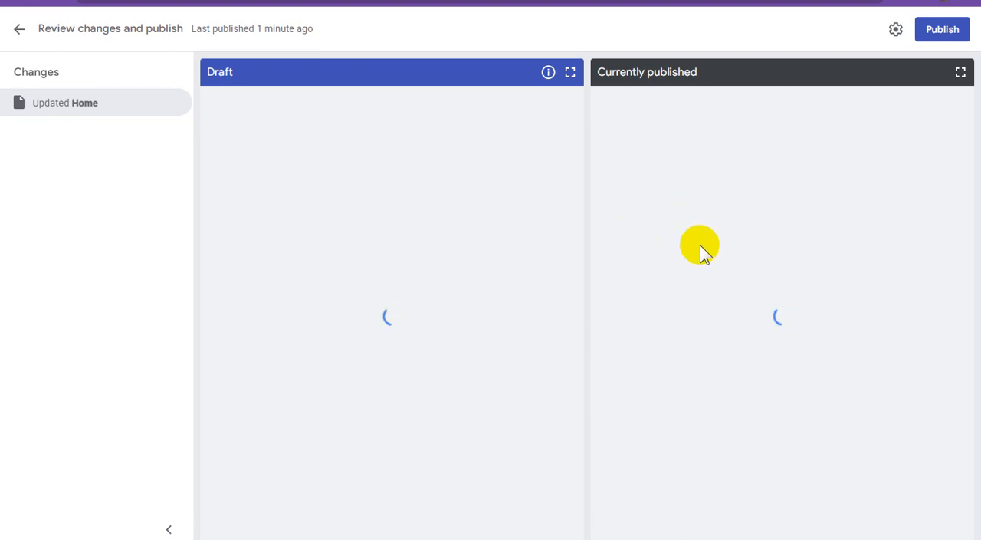
pyautogui.click(935, 36)
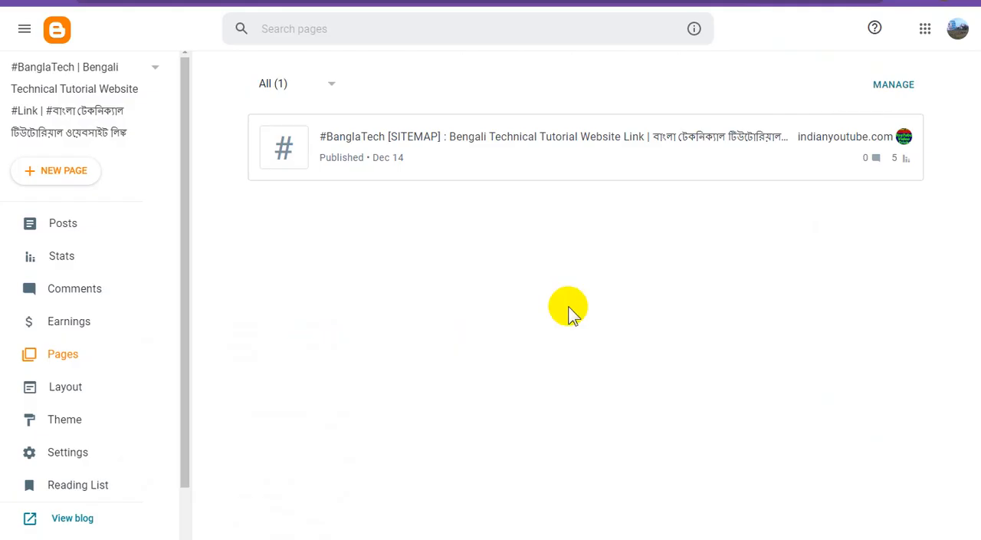
# Step: Switch to Blogger, filter the posts list to Published and look through the published posts
pyautogui.click(85, 234)
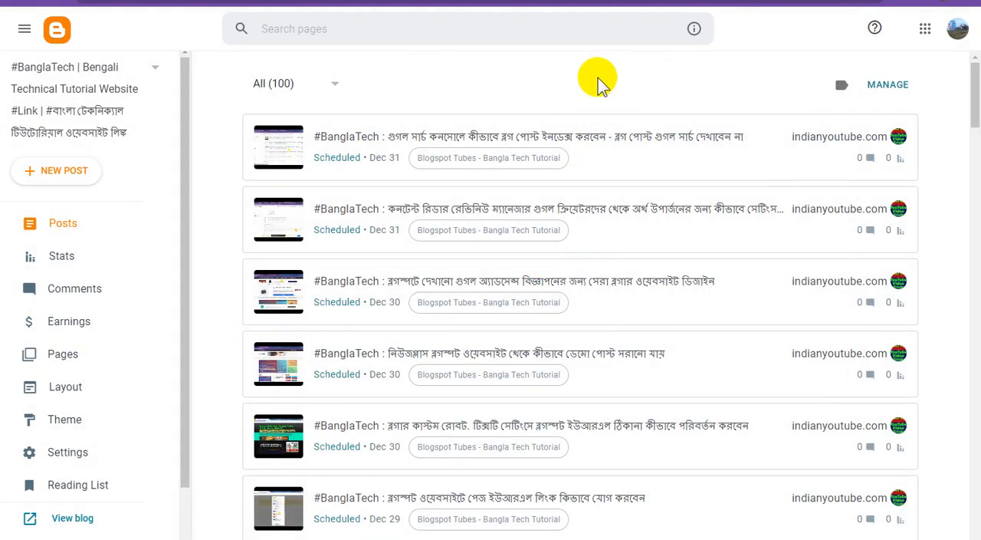
pyautogui.rightClick(600, 76)
pyautogui.click(638, 117)
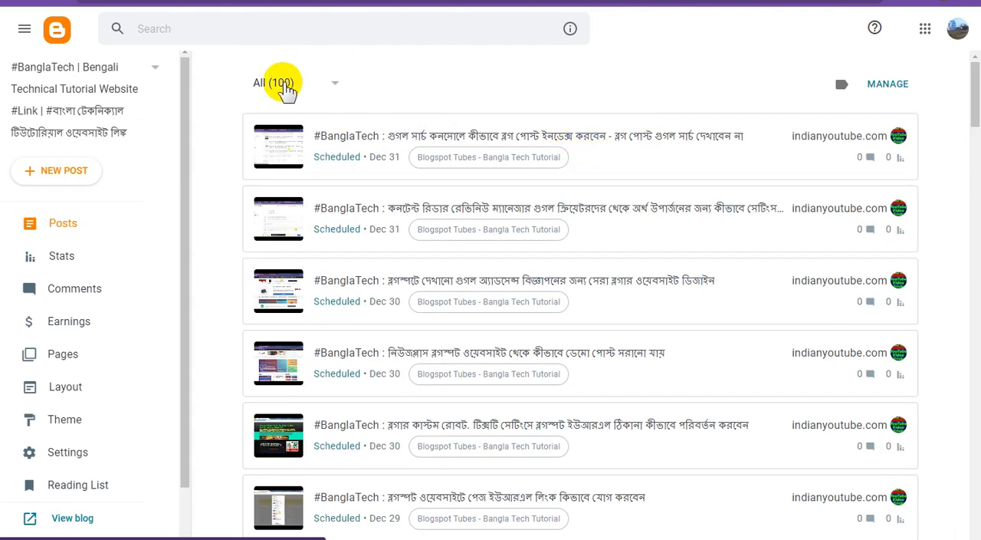
pyautogui.click(285, 89)
pyautogui.click(294, 119)
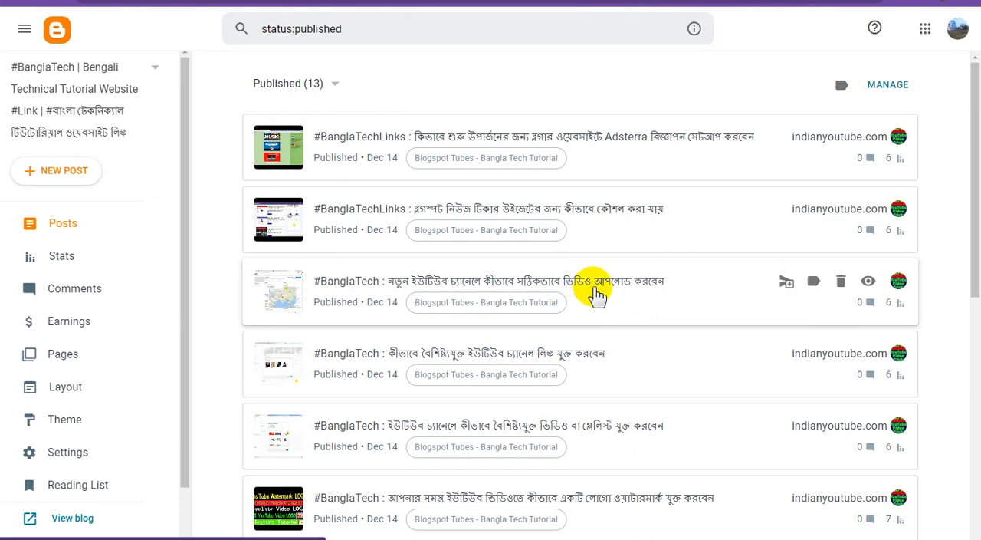
pyautogui.scroll(-7, 596, 292)
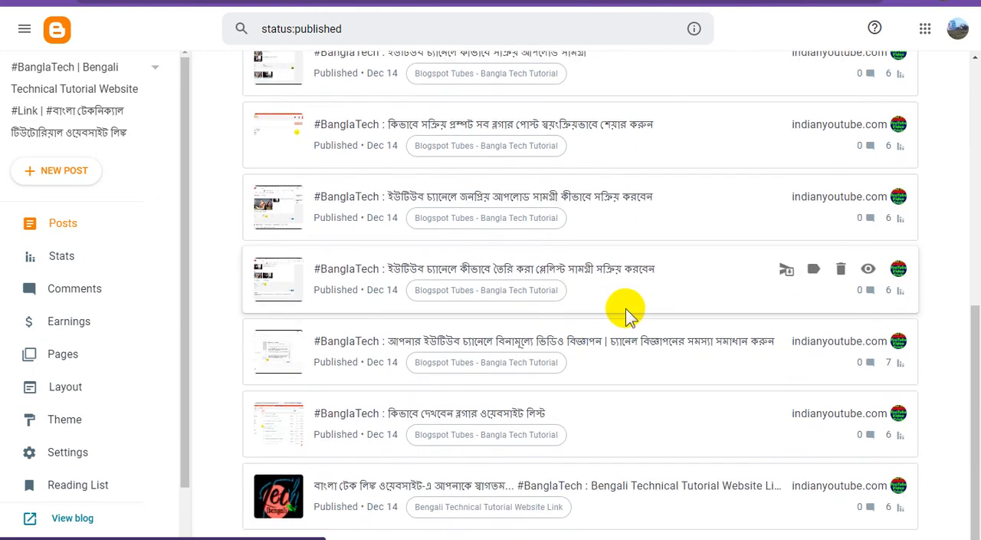
pyautogui.scroll(8, 626, 310)
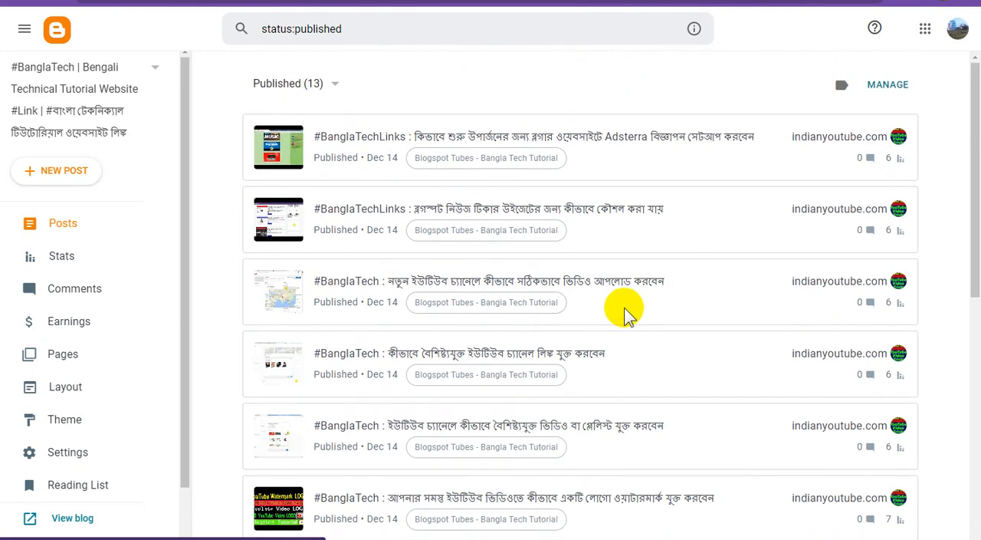
# Step: Switch to YouTube Studio and look through the Blogspot Tubes channel's uploaded videos
pyautogui.click(65, 258)
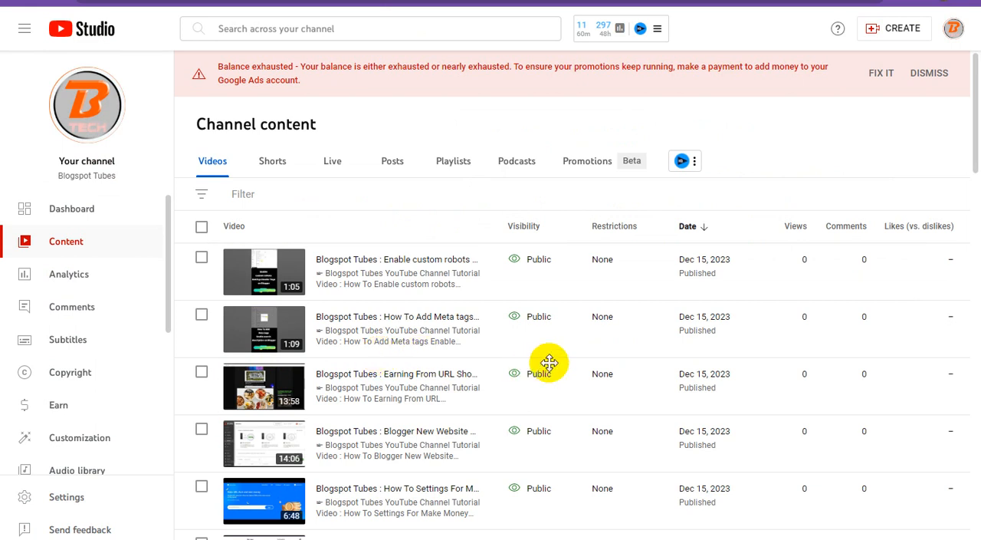
pyautogui.scroll(-4, 573, 295)
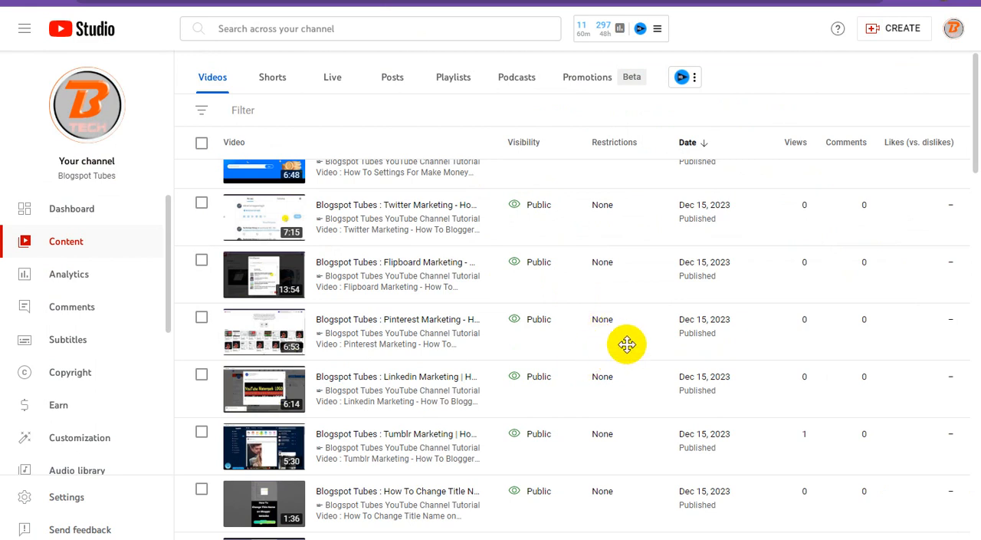
pyautogui.scroll(-6, 628, 345)
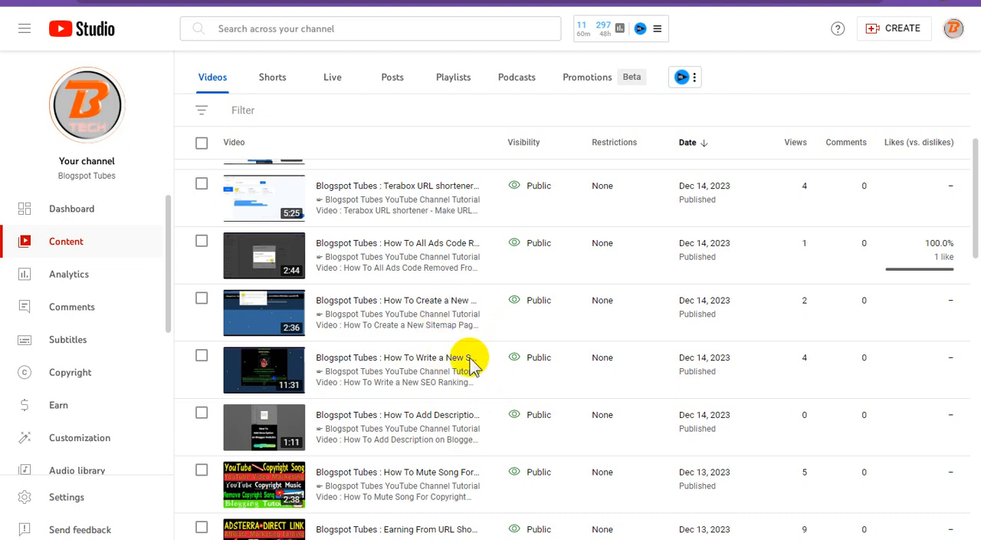
pyautogui.scroll(3, 527, 130)
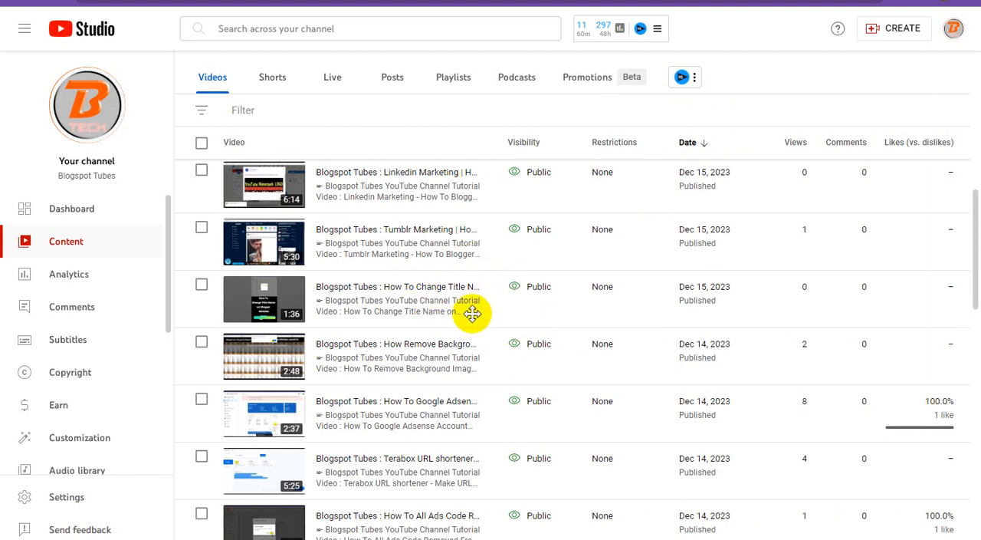
pyautogui.scroll(3, 437, 283)
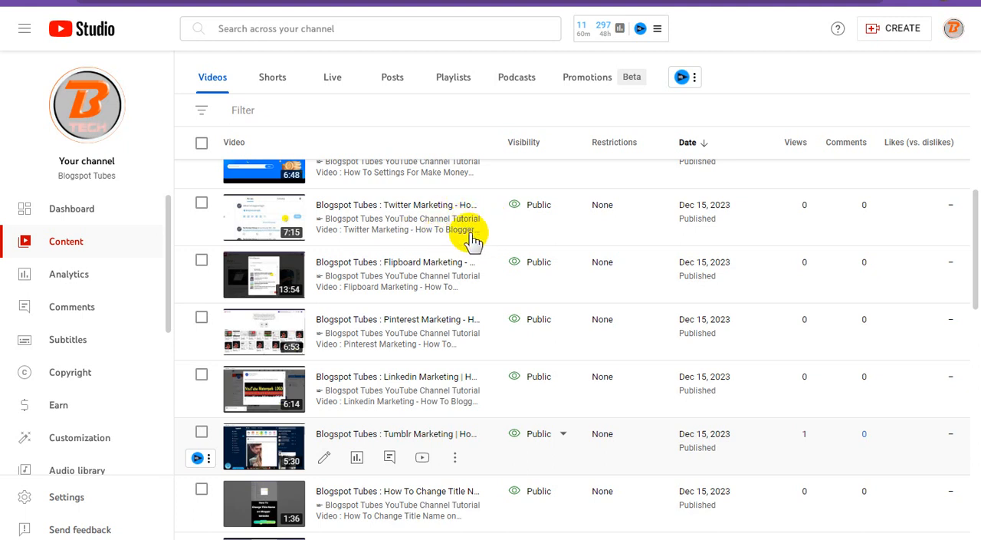
pyautogui.moveTo(463, 230)
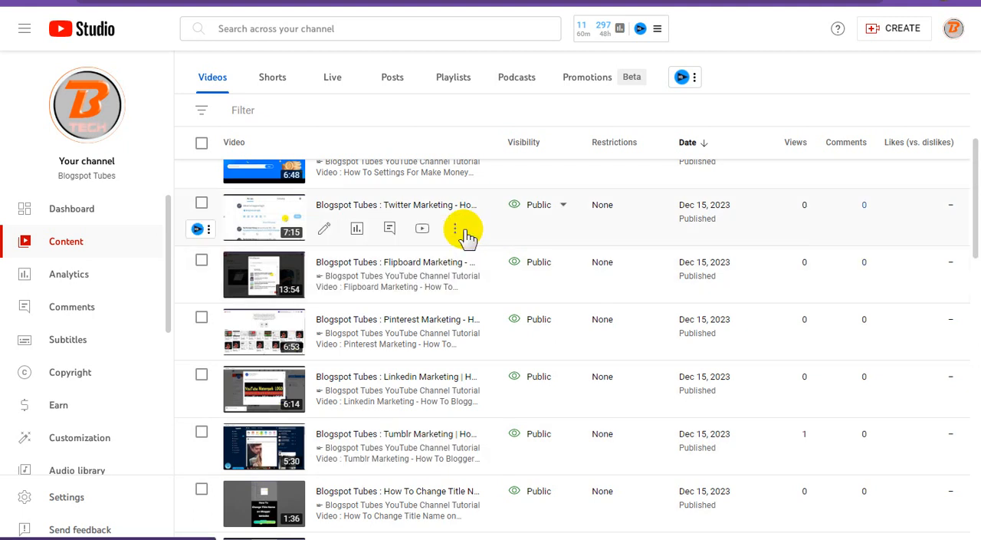